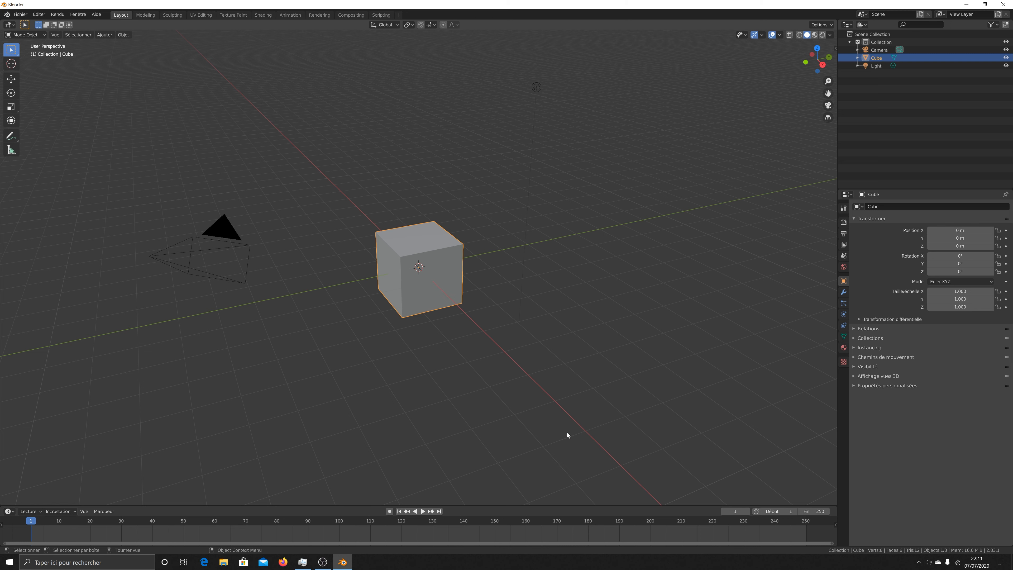
Delete the default cube and add a monkey mesh (Singe) to the scene.
right_click(413, 254)
left_click(412, 382)
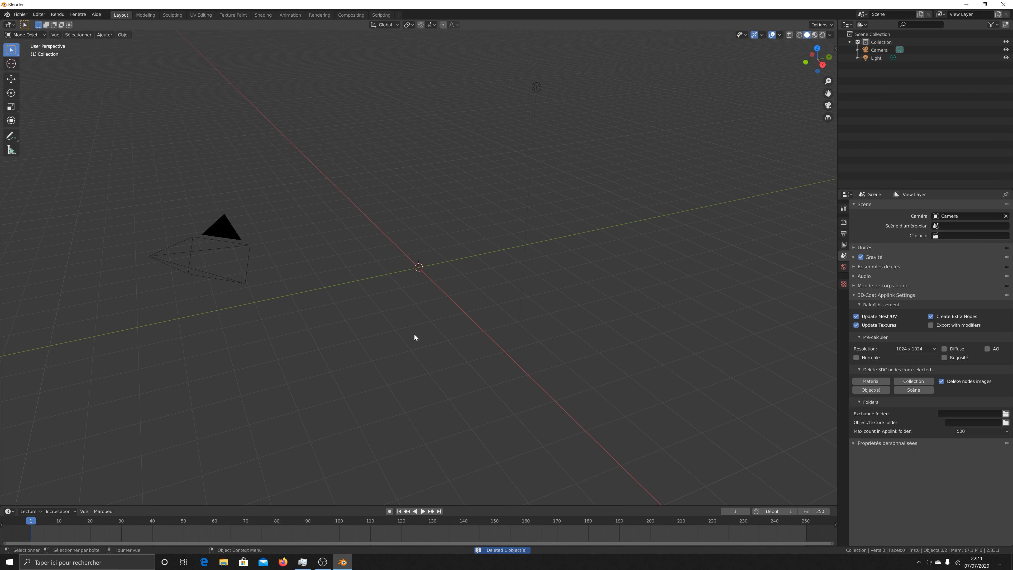
left_click(113, 37)
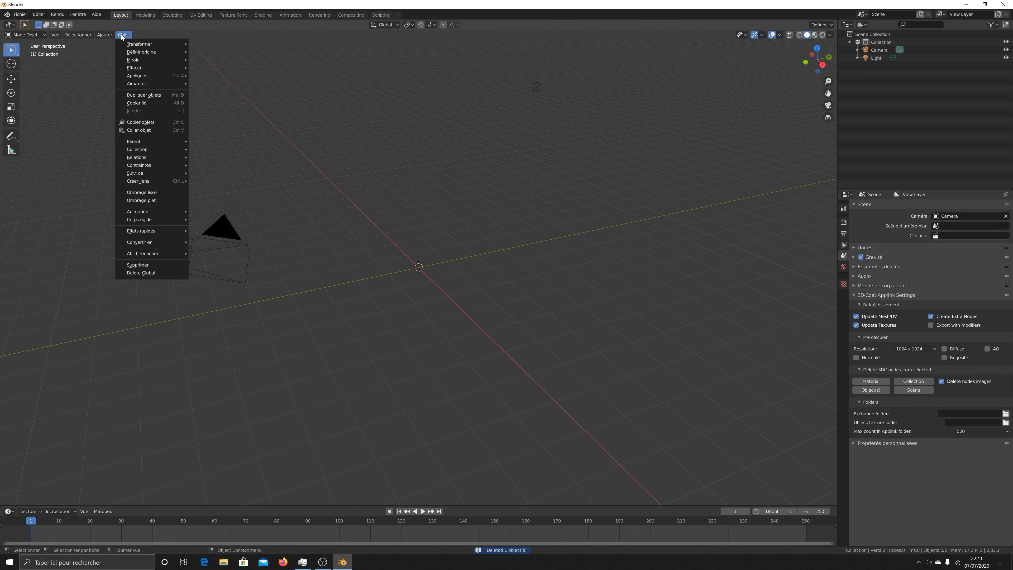
mouse_move(111, 44)
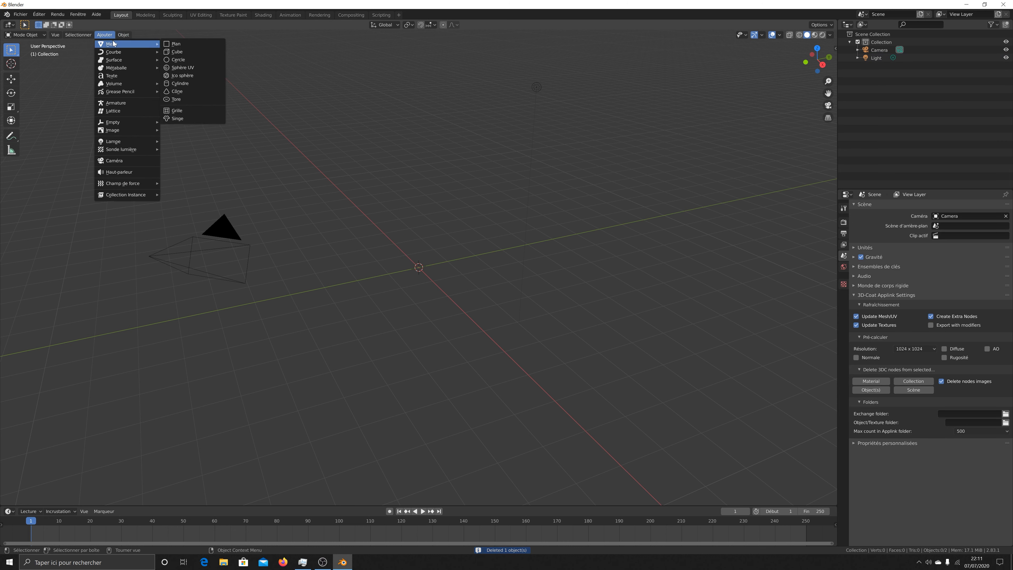
left_click(176, 120)
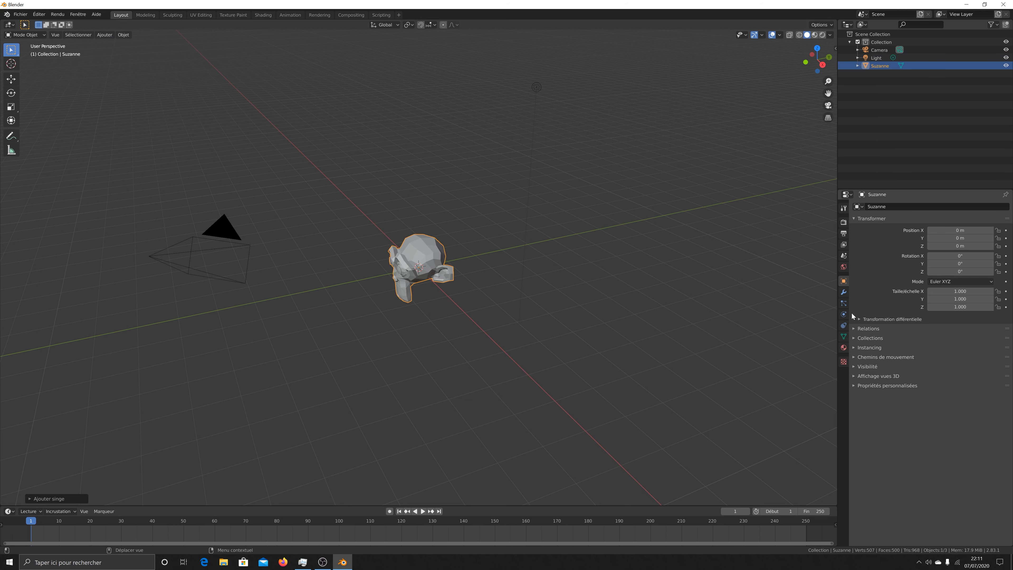
Give the world colour an environment texture loaded from fireplace_4k.hdr and view the scene in rendered shading.
left_click(844, 222)
left_click(844, 269)
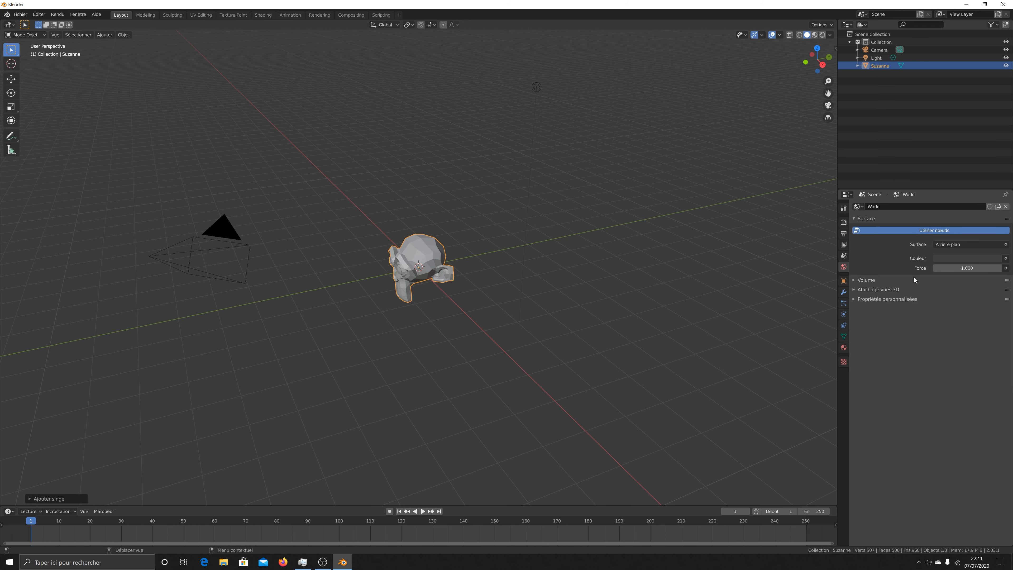
left_click(1005, 258)
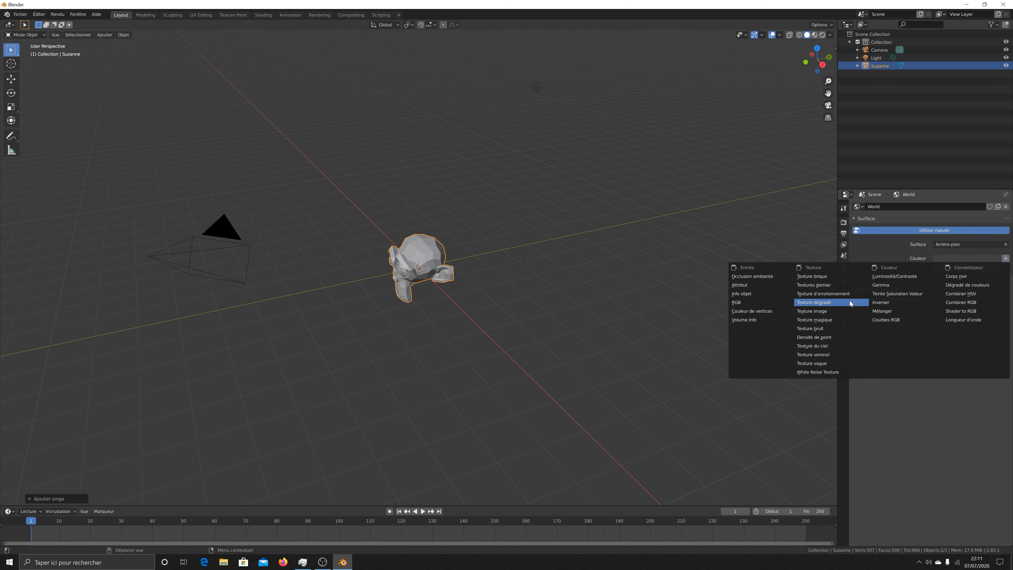
left_click(843, 294)
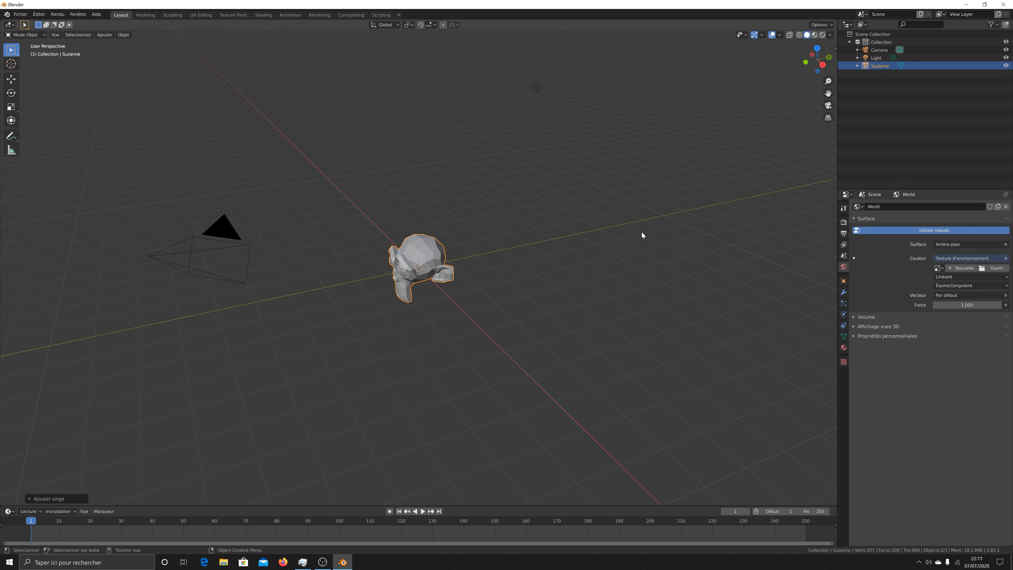
left_click(993, 268)
left_click(351, 359)
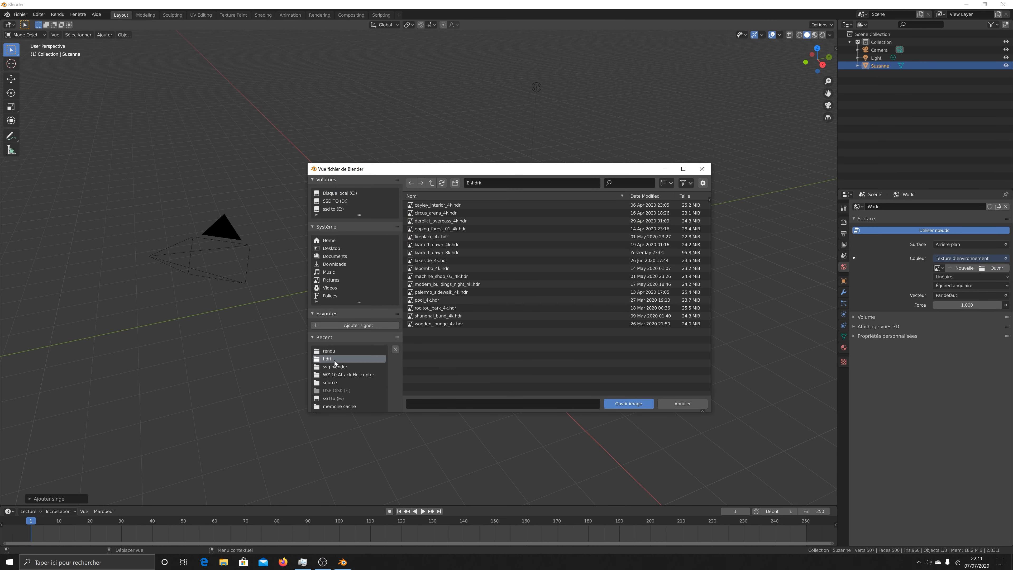
double_click(444, 238)
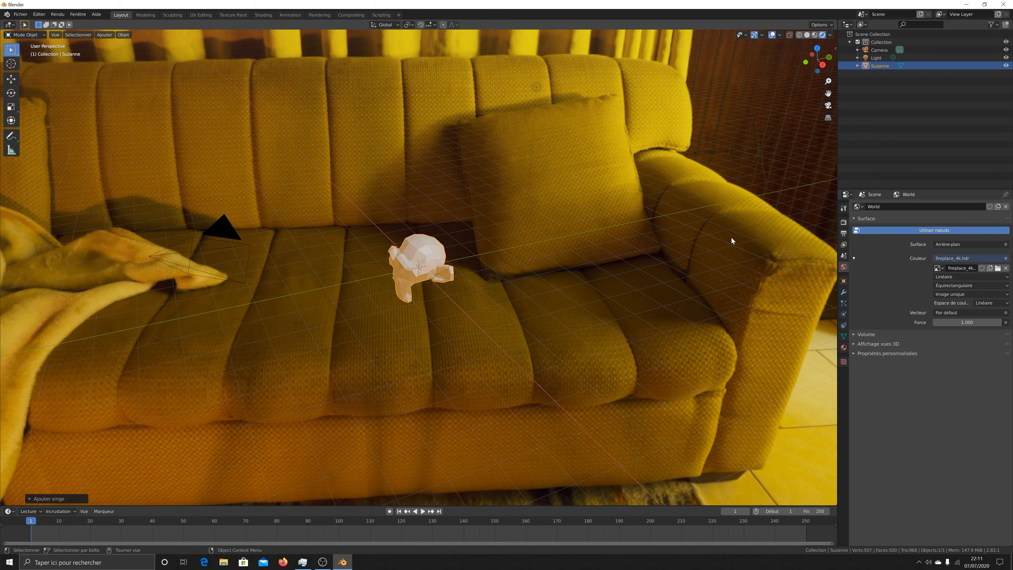
middle_click_drag(732, 240, 455, 276)
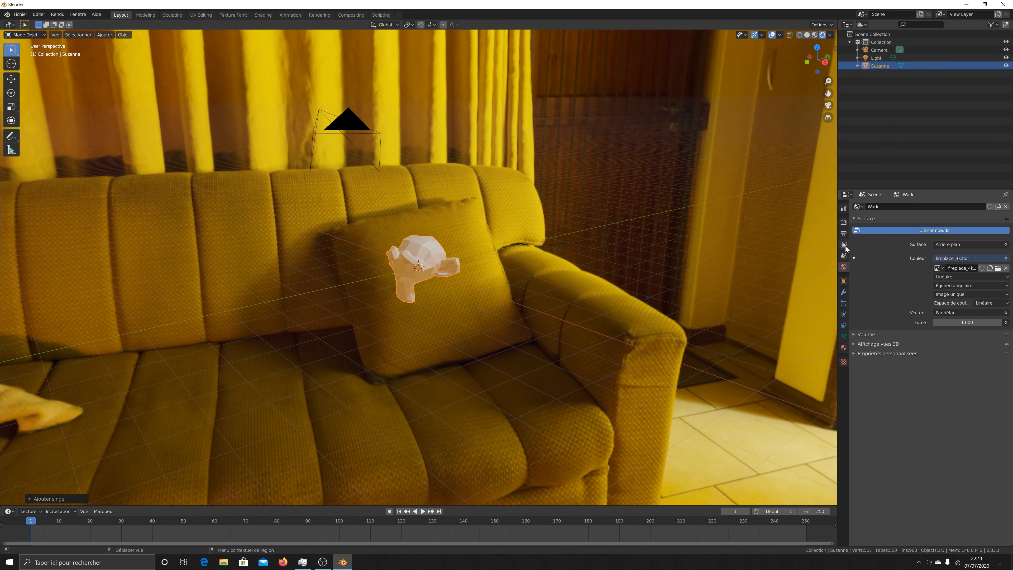
Enable the Transparent option in the Eevee film settings.
left_click(844, 222)
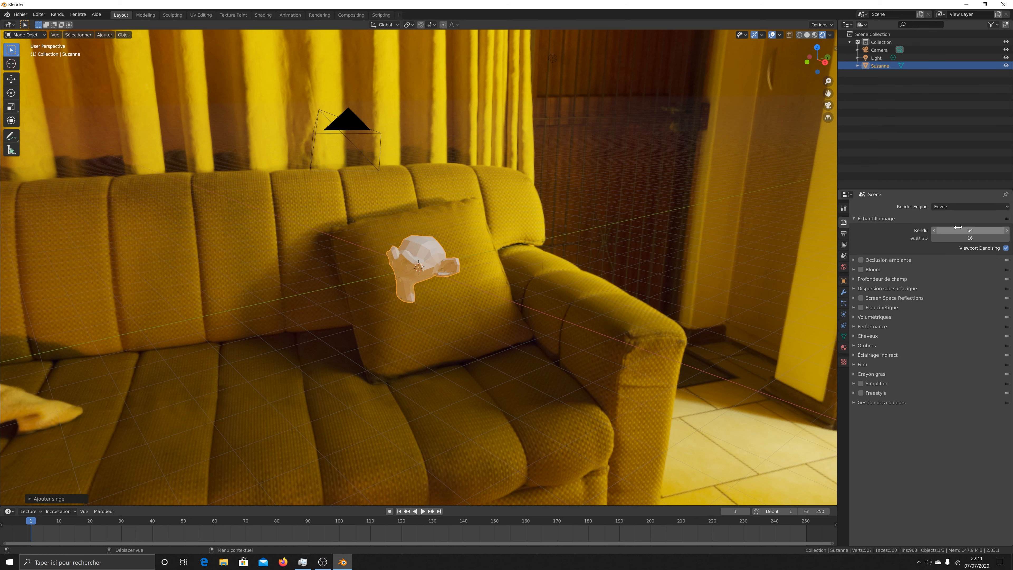
left_click(961, 207)
left_click_drag(431, 262, 504, 247)
left_click_drag(823, 68, 866, 59)
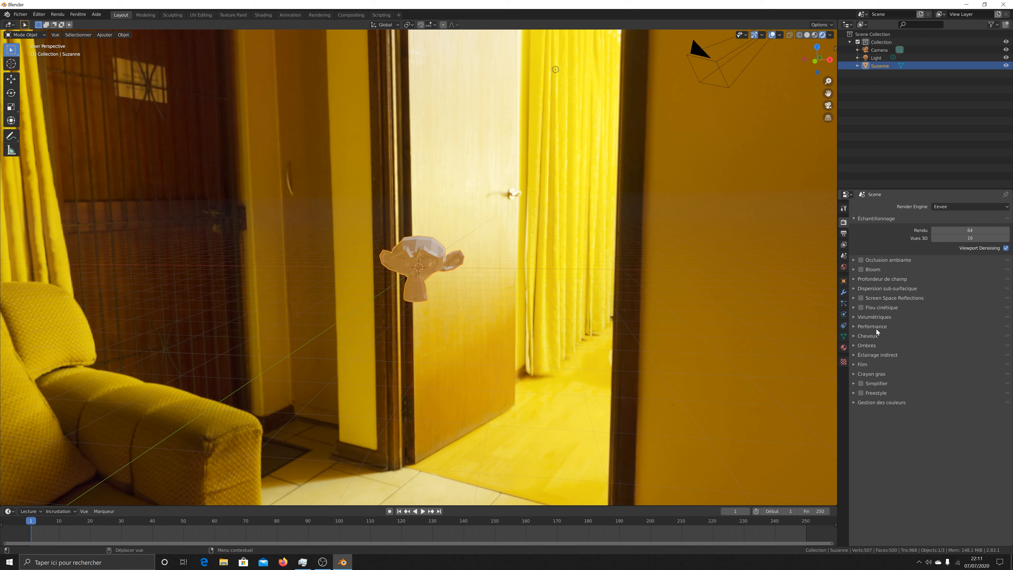
left_click(853, 364)
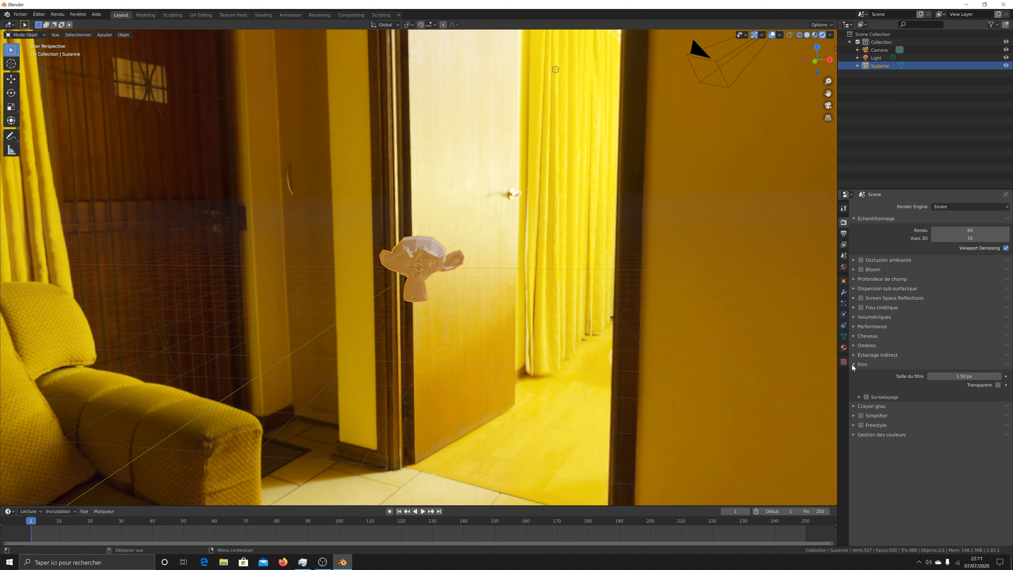
left_click(998, 385)
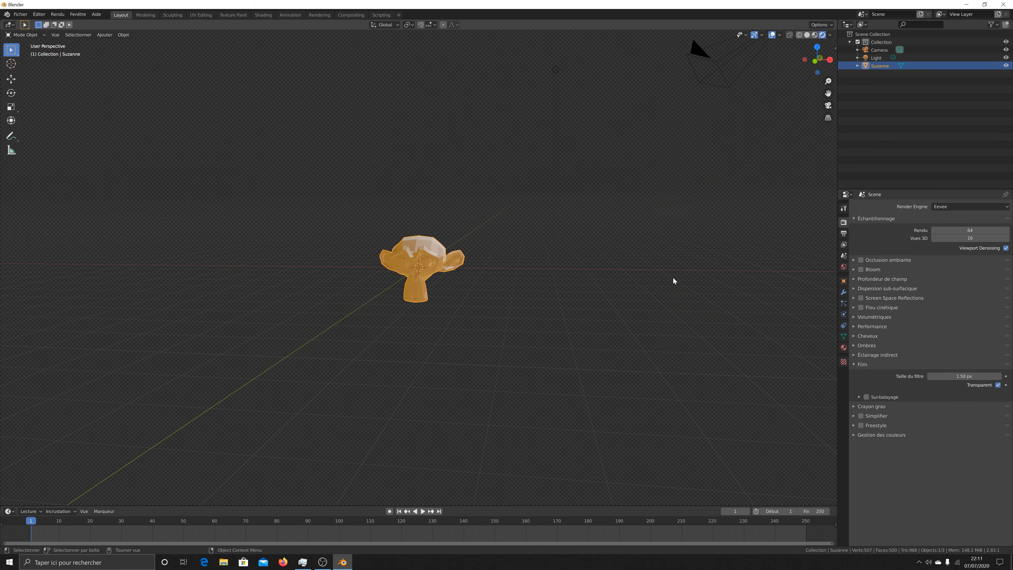
Render a still image of the monkey to check the transparent background, and close the render window.
left_click_drag(818, 60, 903, 60)
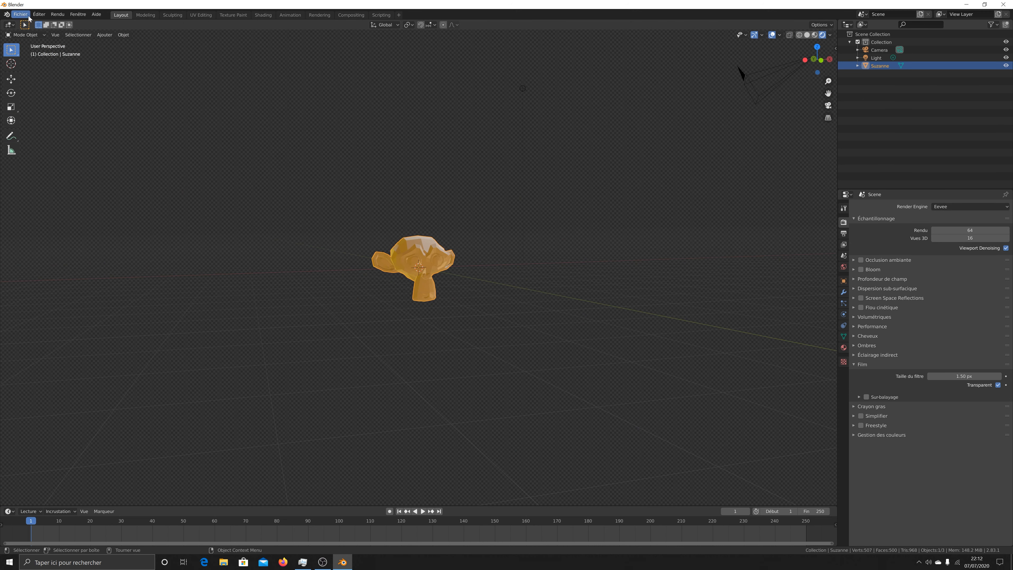
left_click(57, 14)
left_click(64, 25)
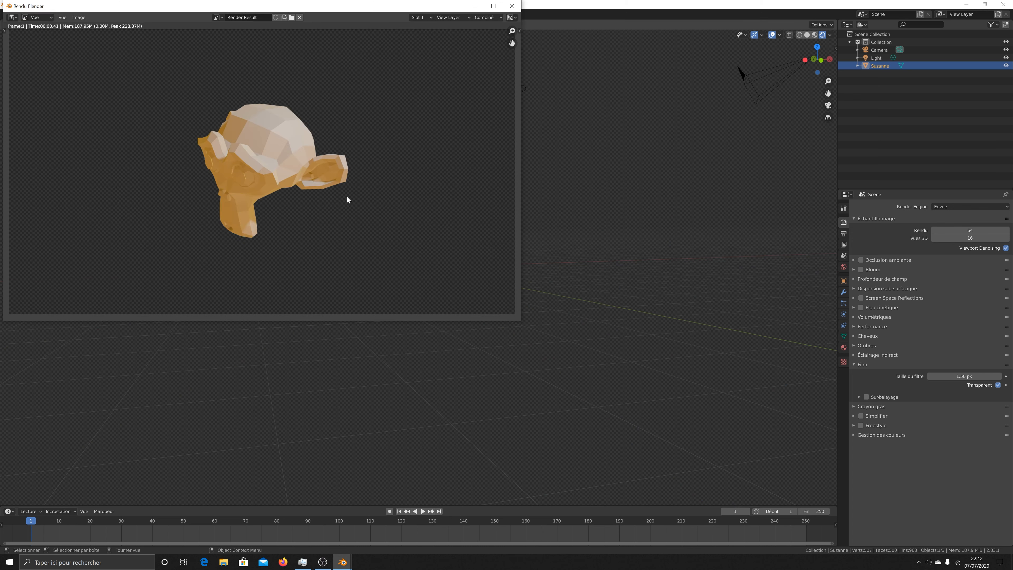
left_click(512, 5)
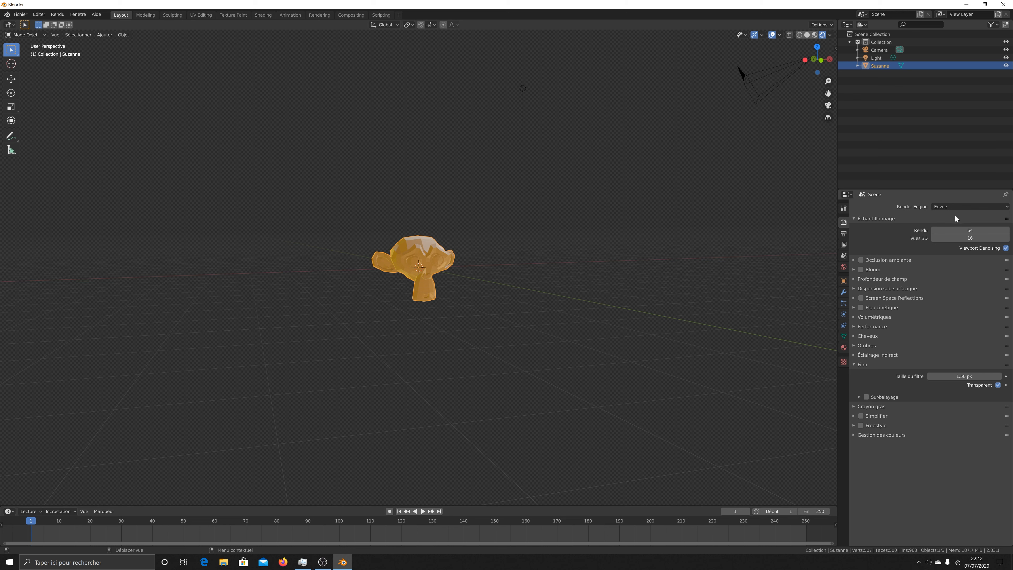
Switch the render engine to Cycles, expand its film settings, and return to Eevee.
left_click(949, 207)
left_click(946, 236)
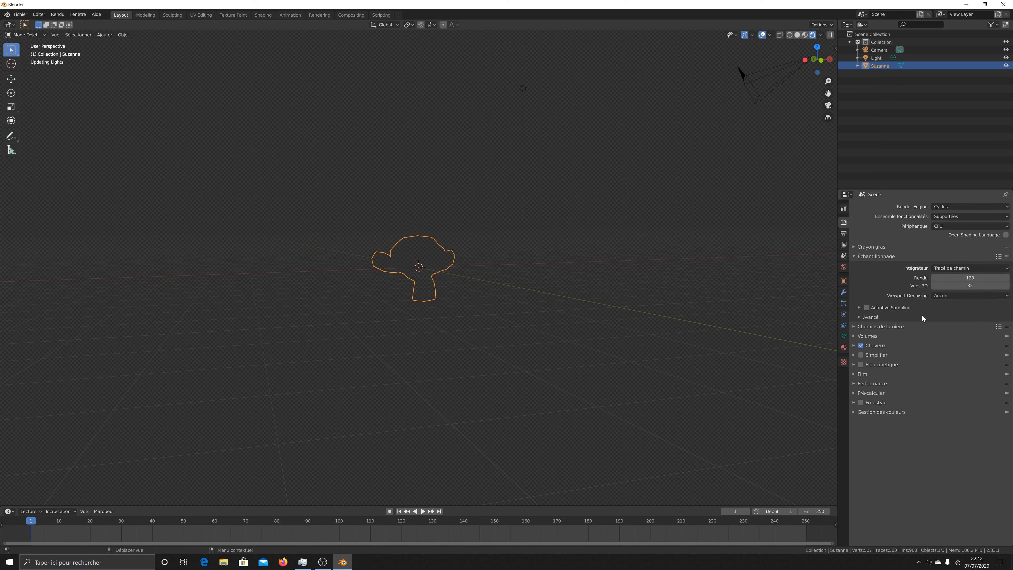
left_click(862, 374)
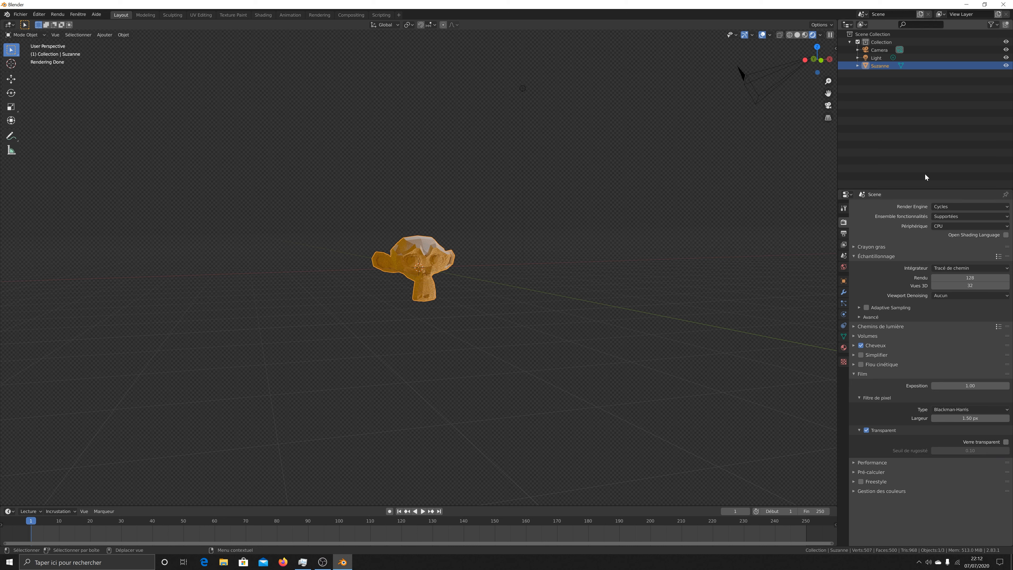
left_click(949, 207)
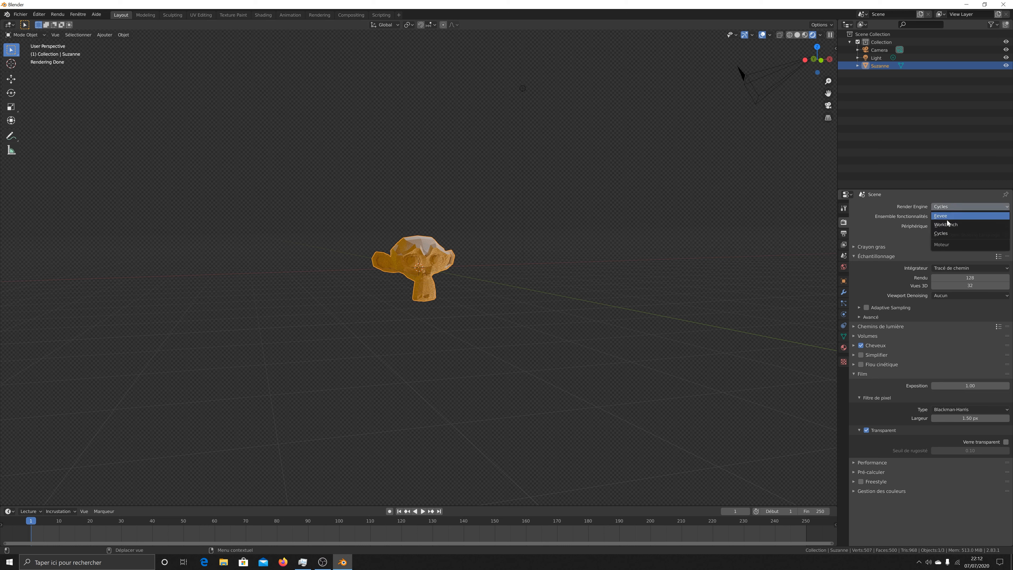
left_click(949, 219)
Set the output file format to AVI JPEG with a quality of 100%.
left_click(844, 234)
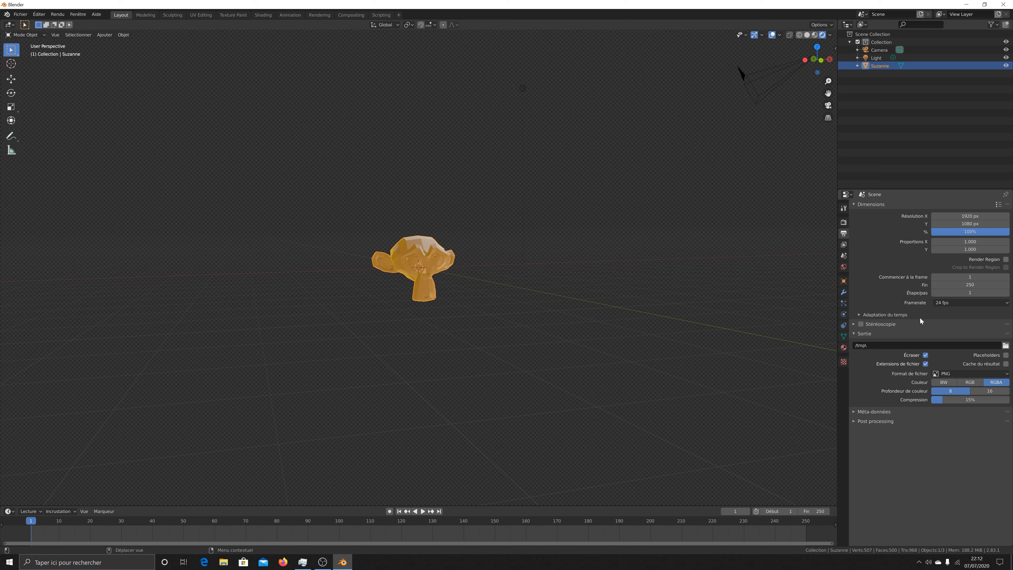
mouse_move(812, 64)
left_mouse_down()
mouse_move(764, 90)
mouse_move(766, 72)
mouse_move(794, 69)
left_mouse_up()
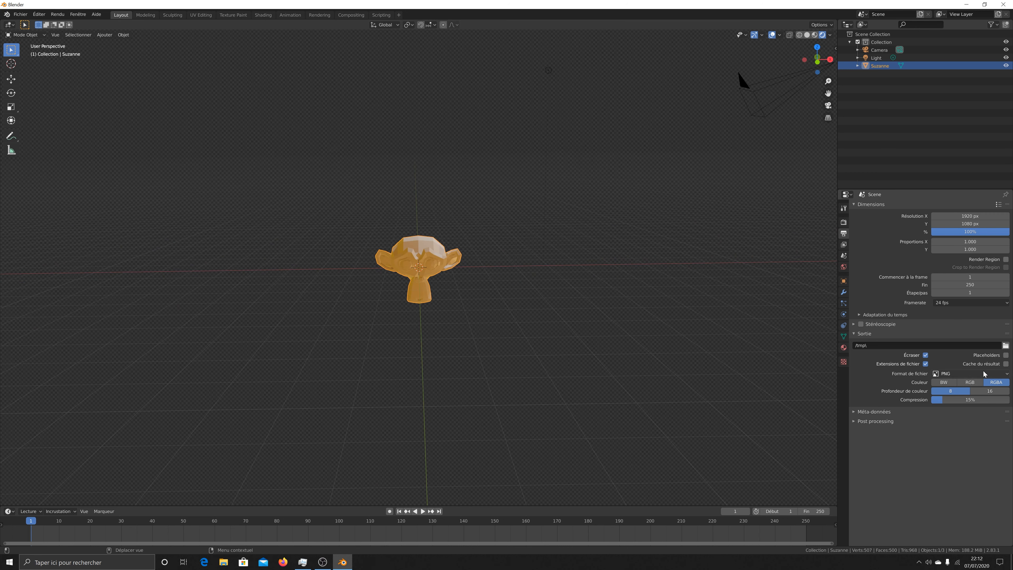
left_click(974, 373)
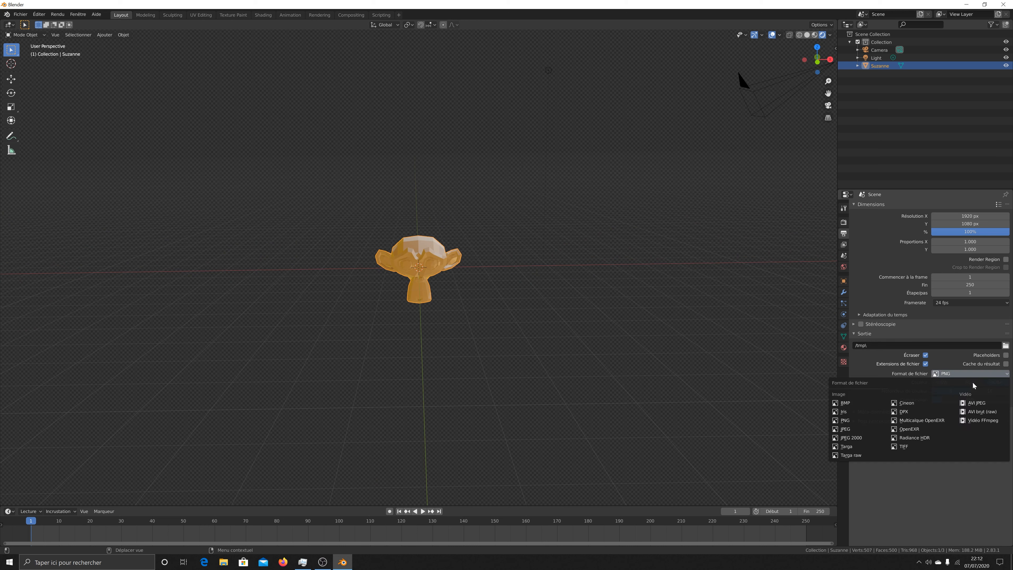
left_click(976, 403)
left_click_drag(971, 391, 1007, 391)
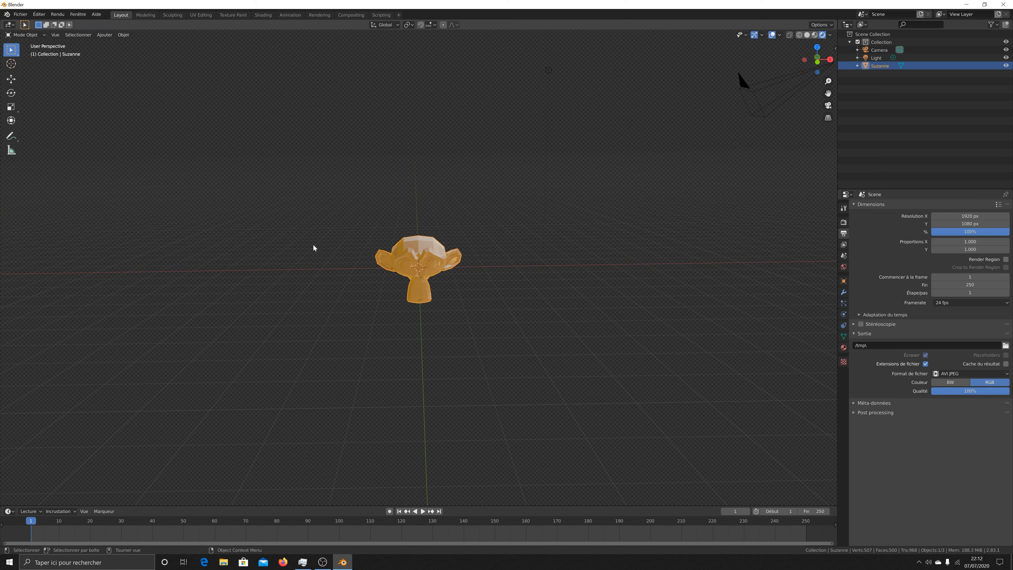
scroll(428, 277, "up", 2)
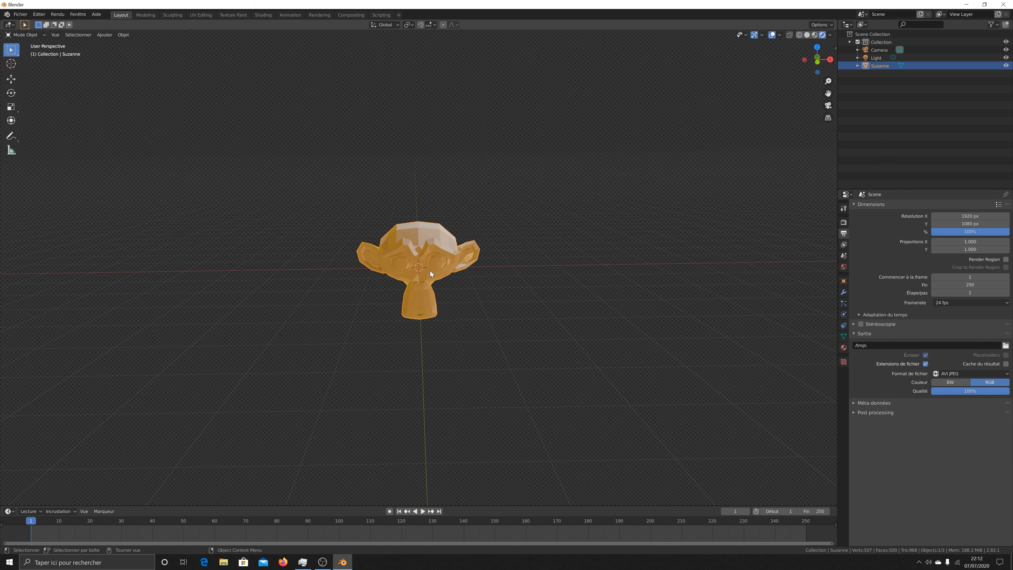
scroll(436, 279, "down", 1)
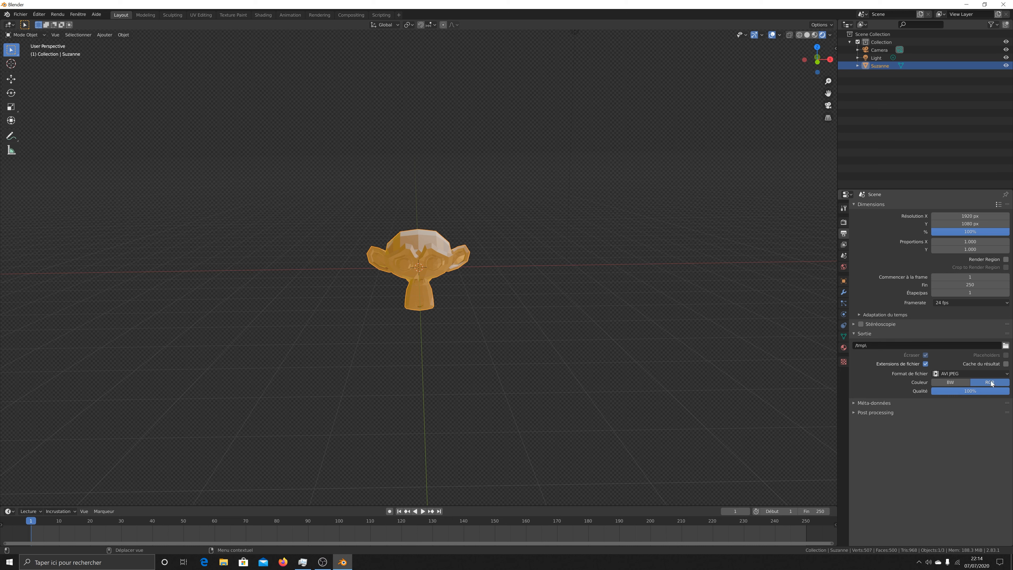
Set the output file format to PNG with RGBA colour.
left_click(973, 373)
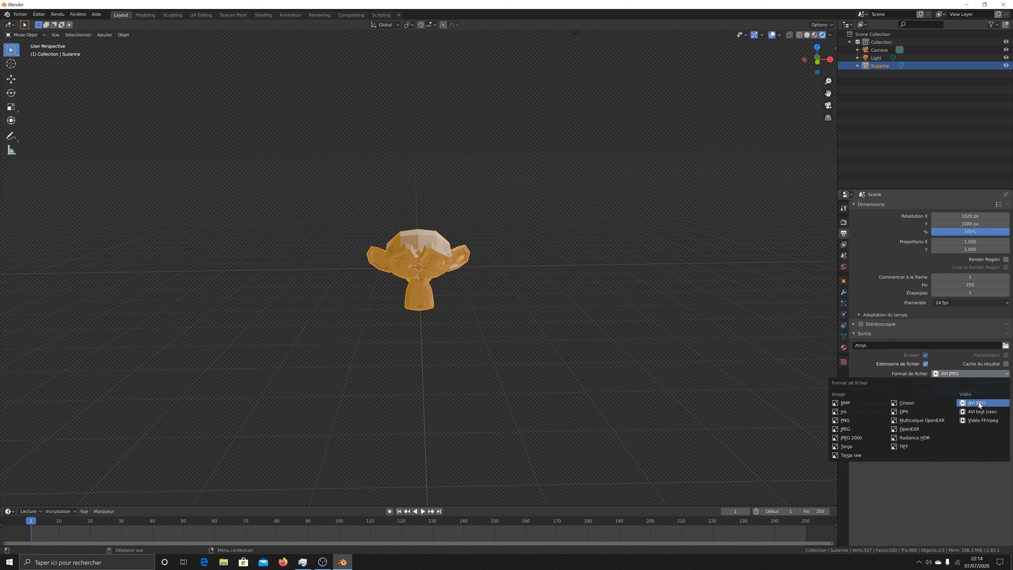
left_click(858, 419)
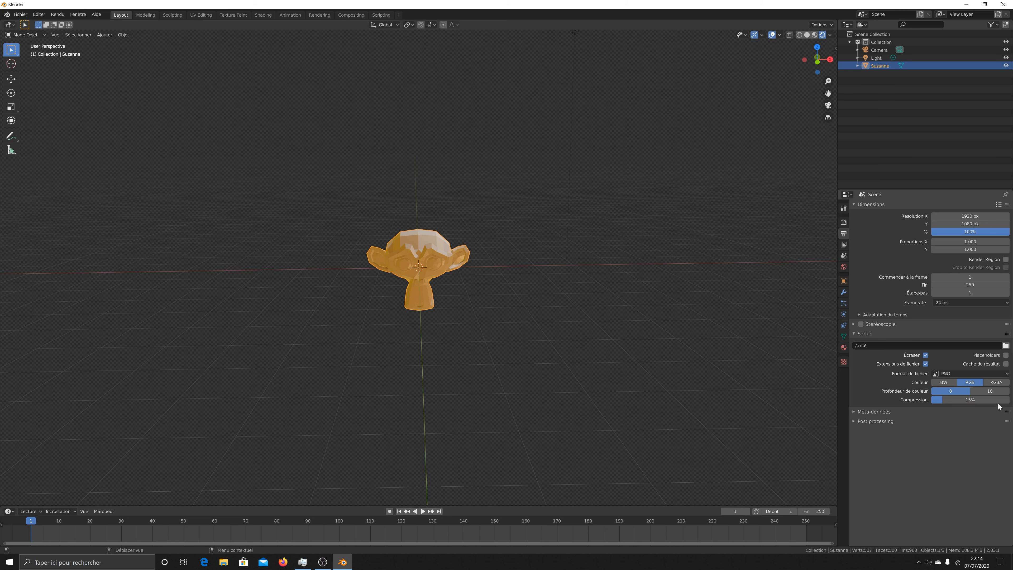
left_click(996, 382)
Try AVI JPEG and AVI brut (raw) as output file formats to compare their colour options.
left_click(983, 374)
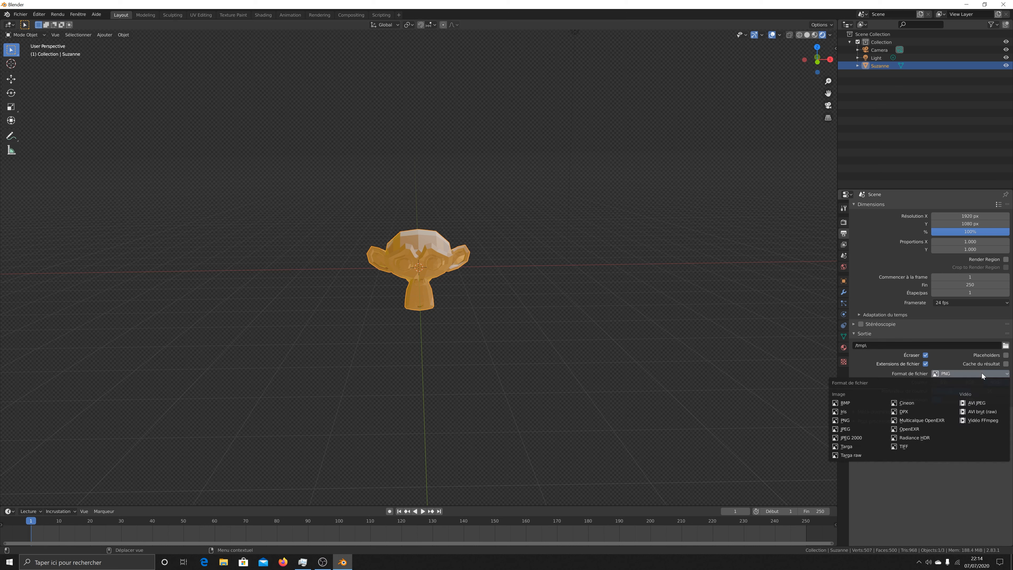
left_click(982, 402)
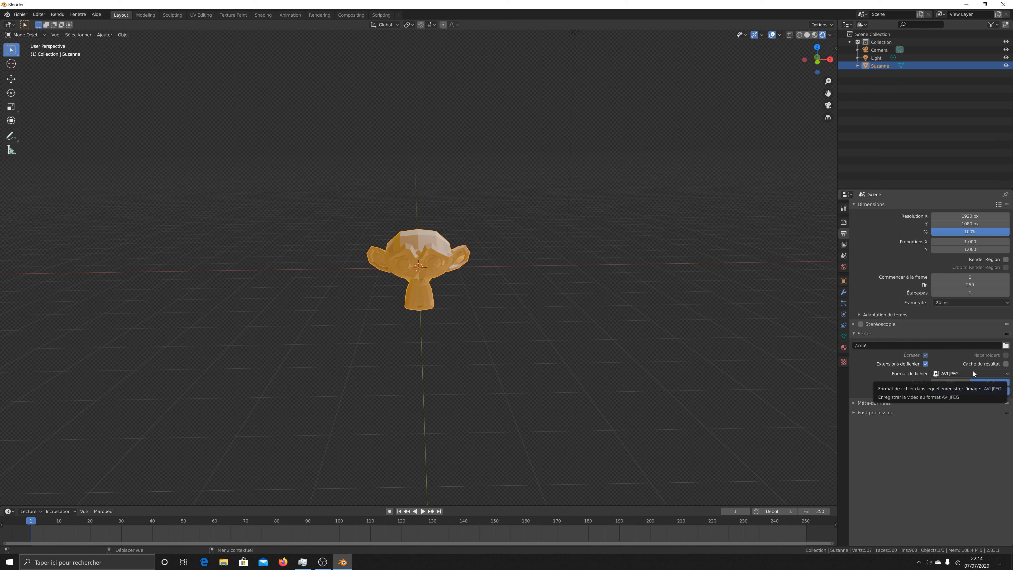
left_click(973, 374)
left_click(975, 409)
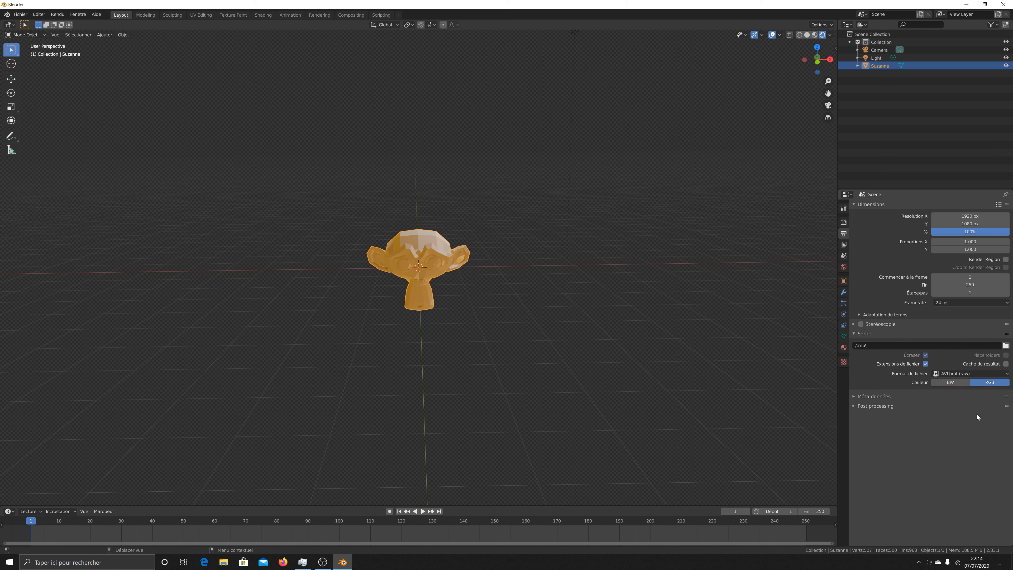
Set the output file format to Vidéo FFmpeg and expand its encoding settings.
left_click(981, 372)
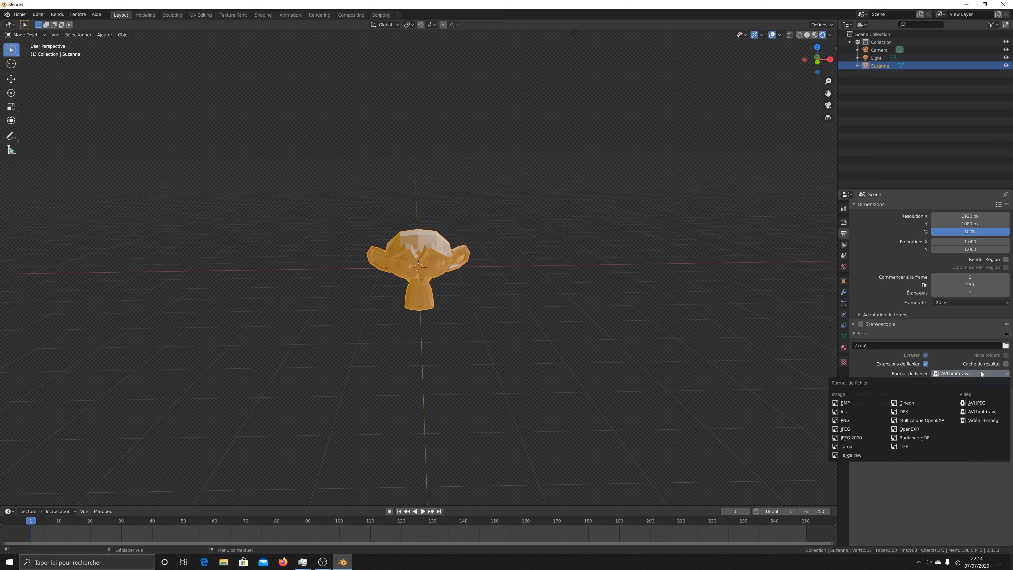
left_click(983, 419)
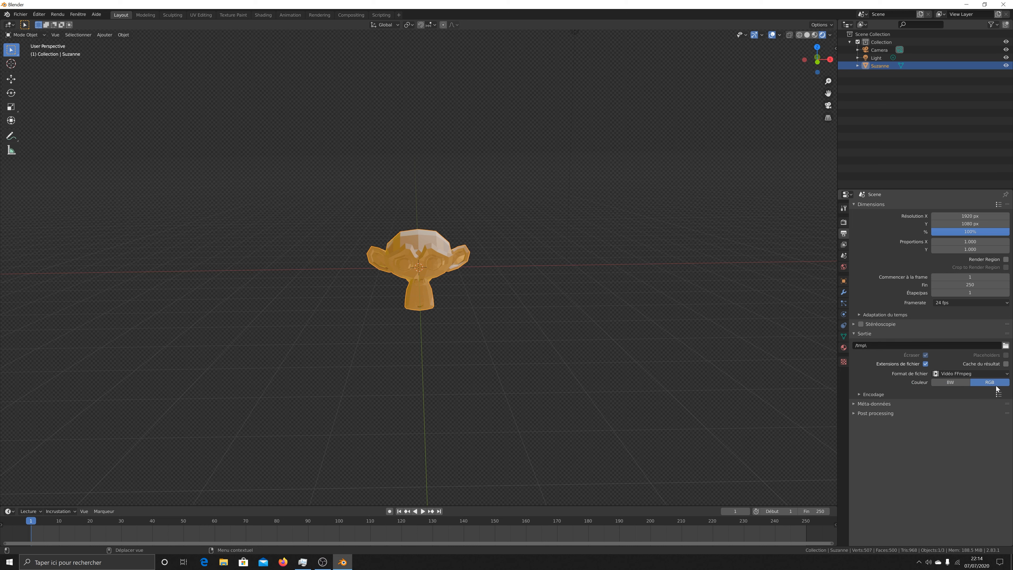
left_click(1000, 394)
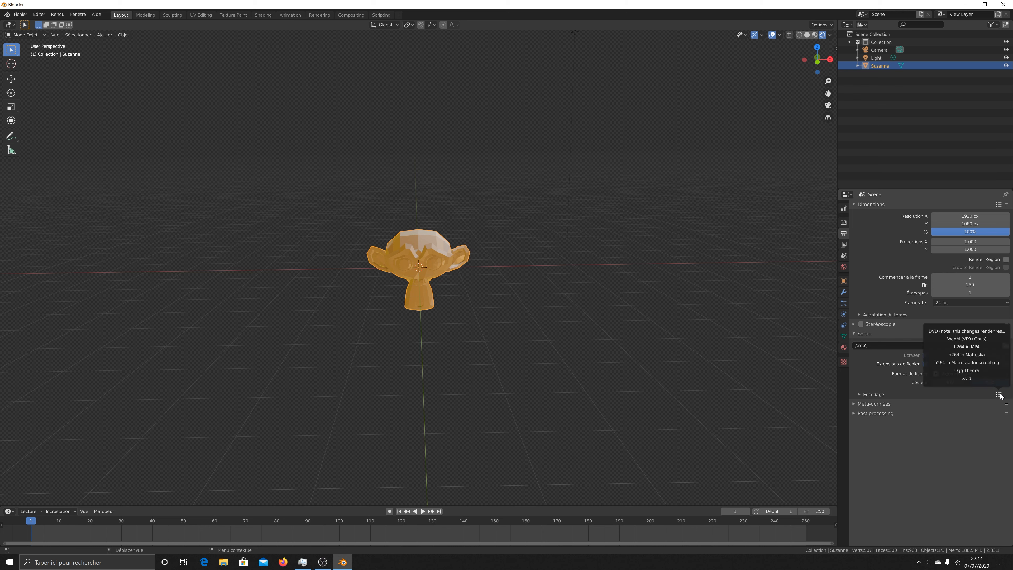
left_click(863, 396)
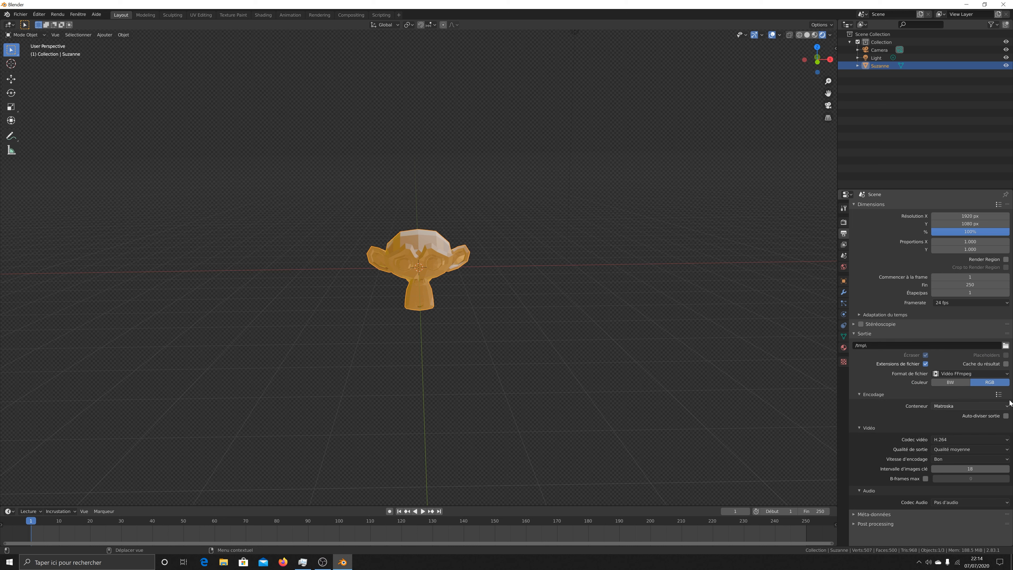
Set the container for the FFmpeg video output to MPEG-4.
left_click(1000, 394)
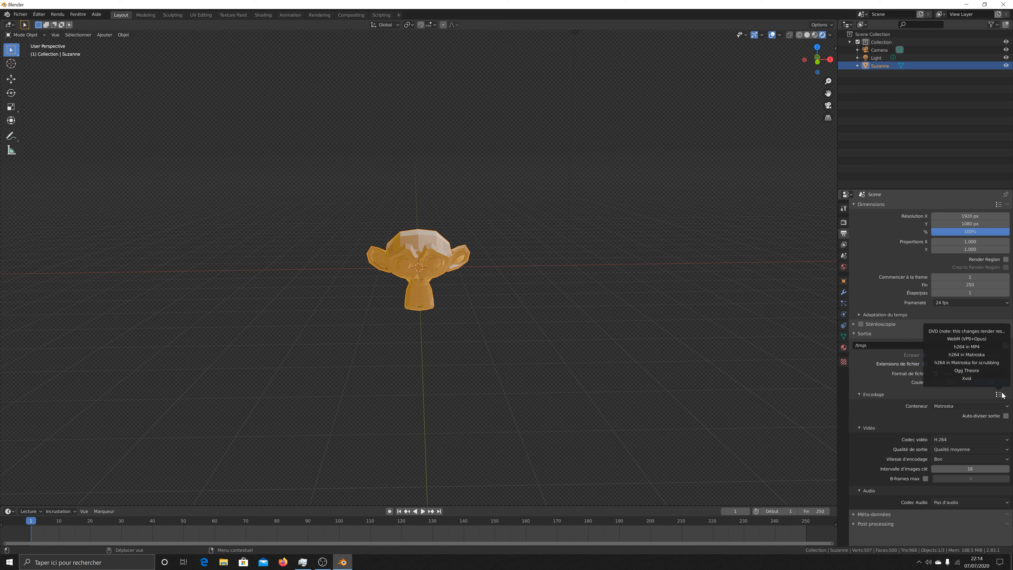
left_click(948, 409)
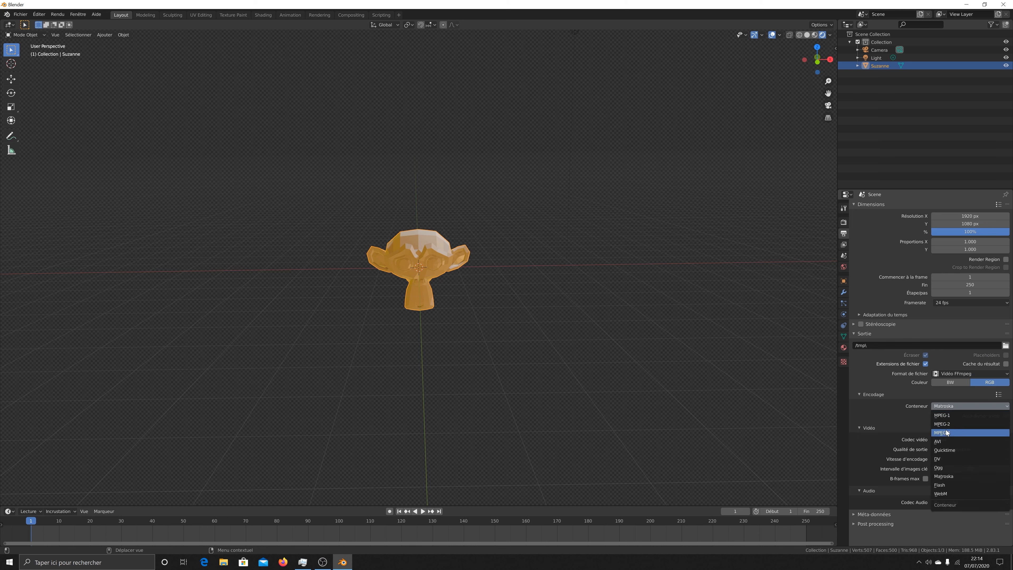
left_click(947, 432)
Try Quicktime and MPEG-1 as FFmpeg containers and return to MPEG-4.
left_click(945, 407)
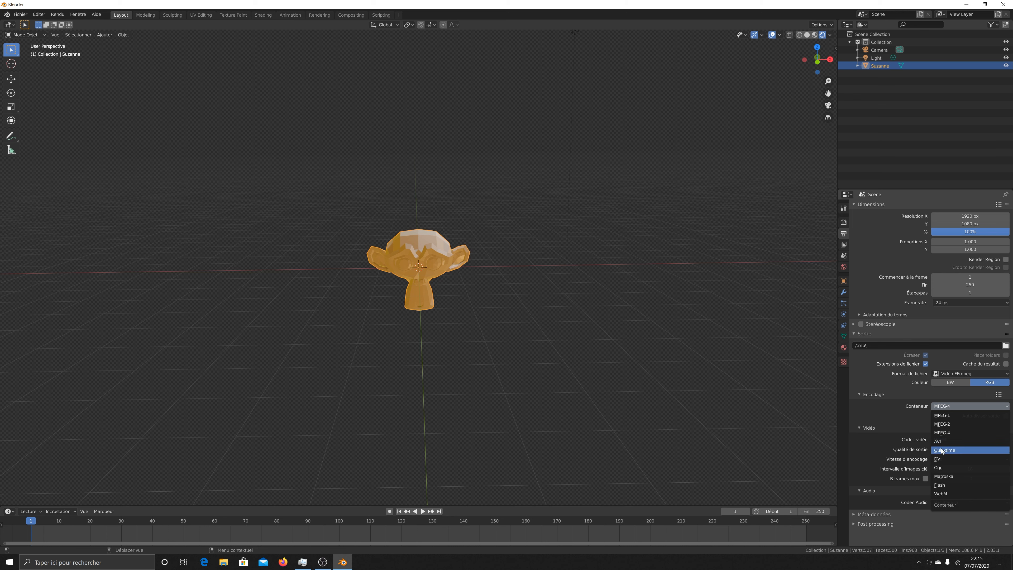
left_click(949, 451)
left_click(956, 406)
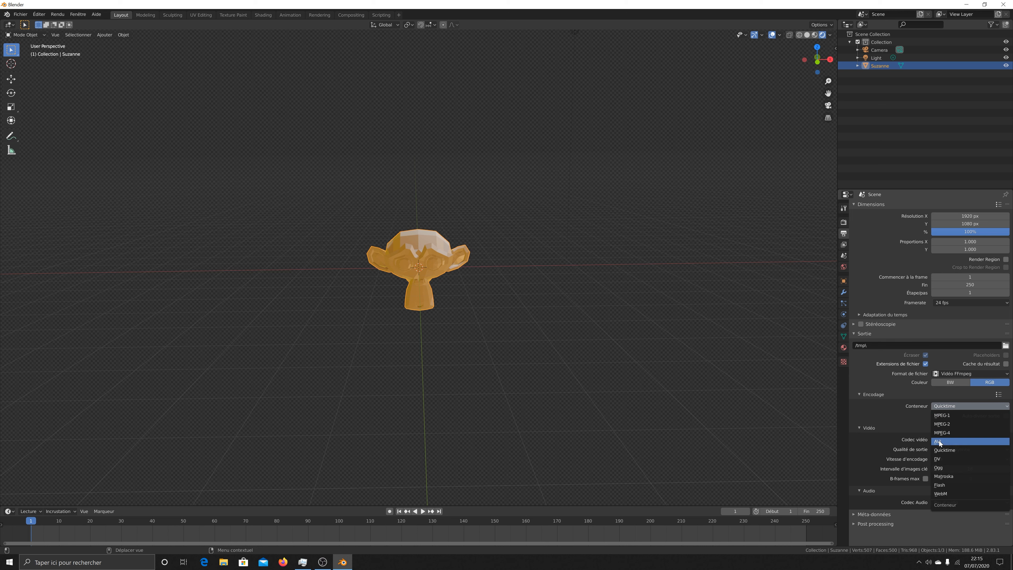
left_click(945, 416)
left_click(956, 405)
left_click(943, 433)
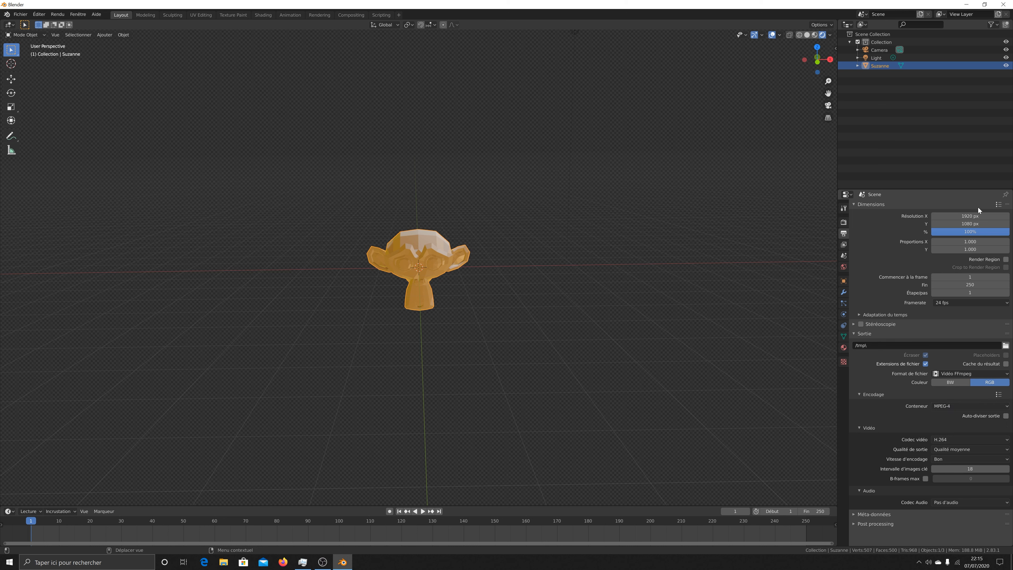
Review the video codecs offered with the Quicktime container and restore the MPEG-4 container.
left_click(953, 439)
left_click(964, 407)
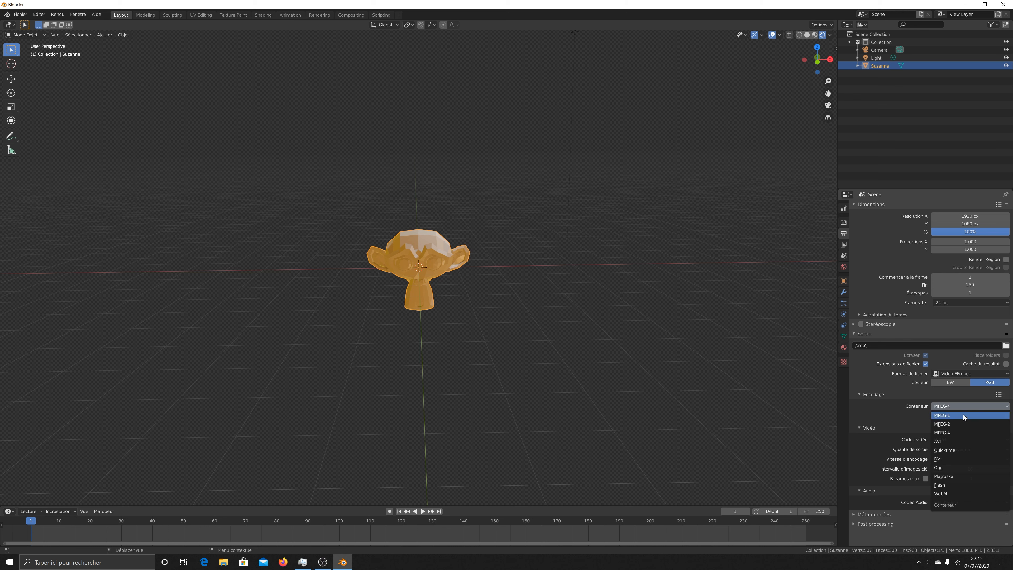
left_click(958, 453)
left_click(945, 439)
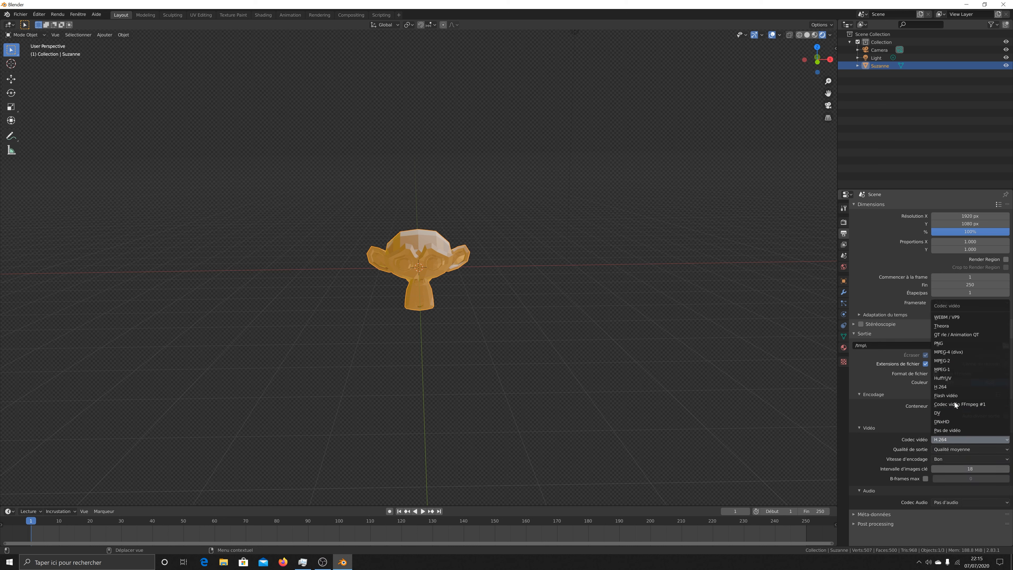
left_click(909, 430)
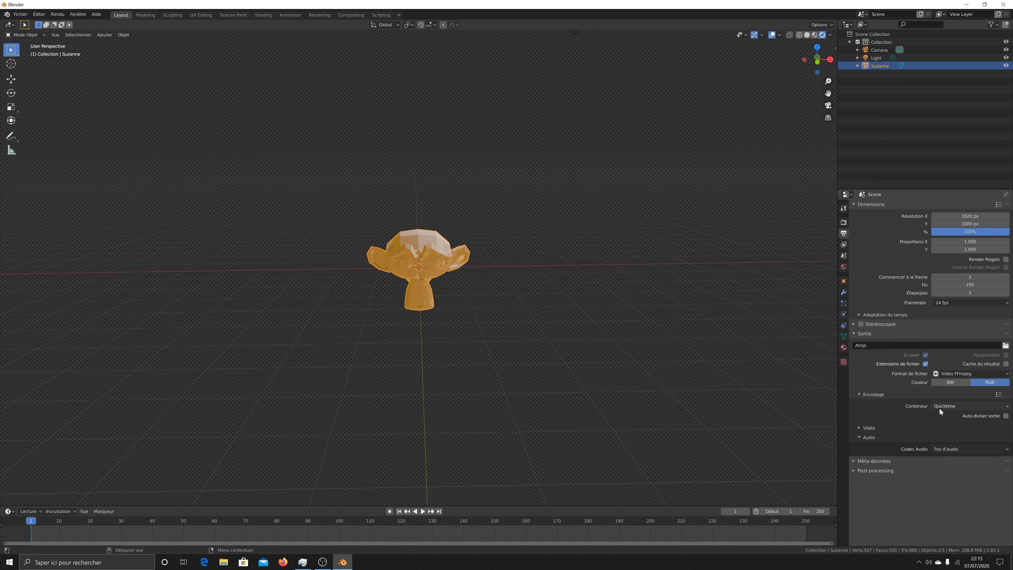
left_click(957, 405)
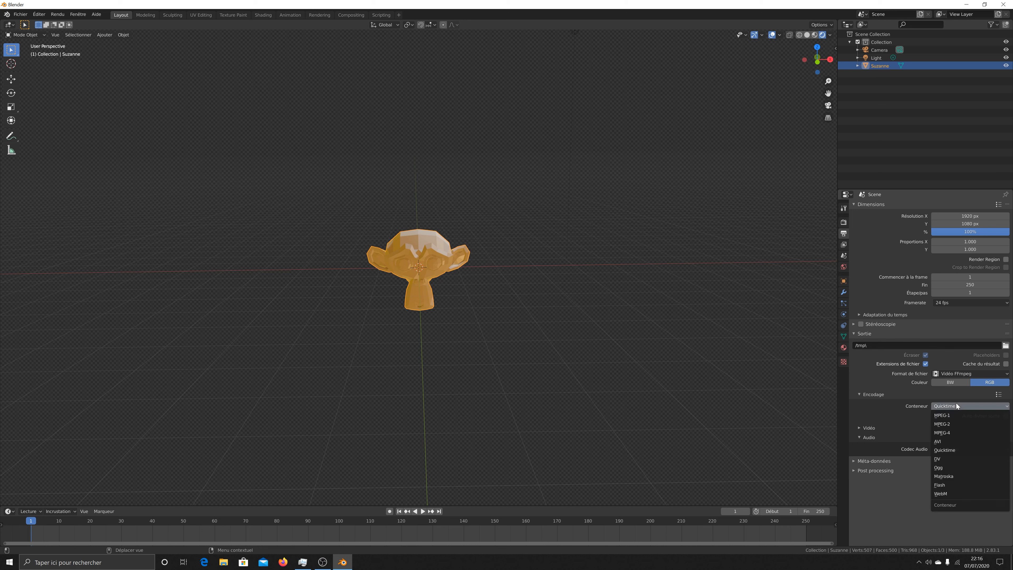
left_click(951, 431)
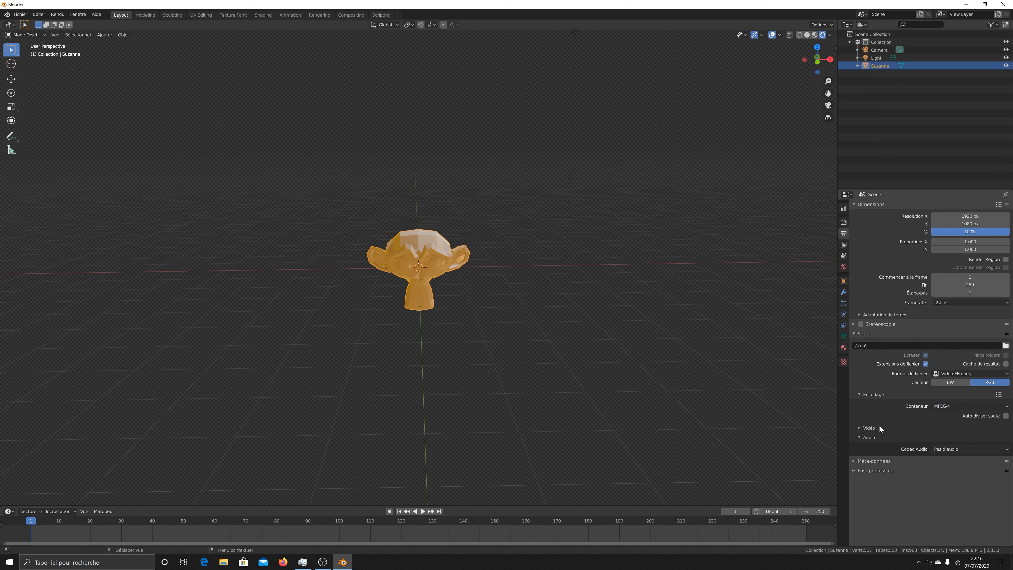
Expand the video encoding settings and set the video codec to WEBM / VP9.
left_click(862, 427)
left_click(965, 441)
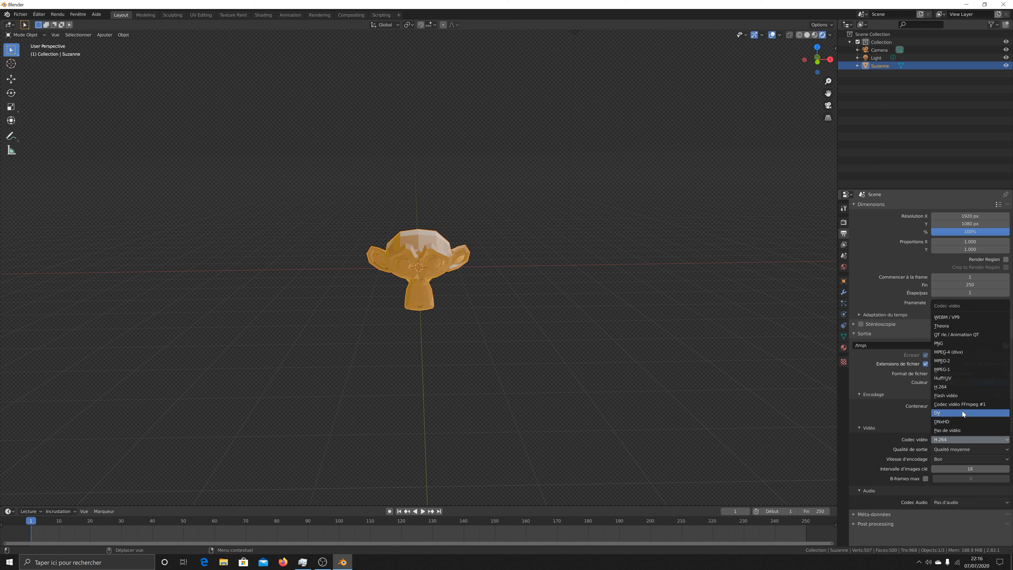
left_click(959, 318)
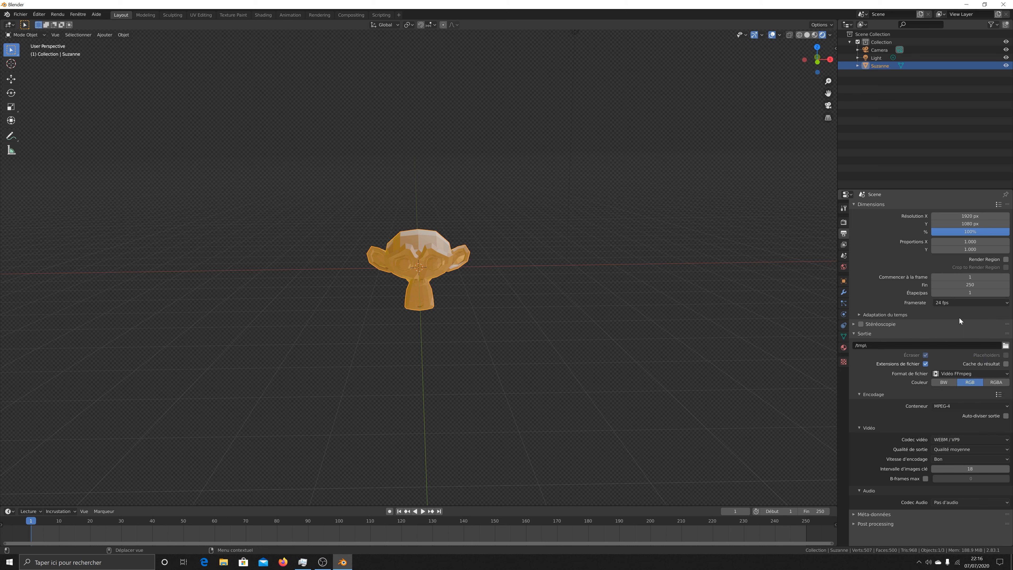
Try the QT rle / Animation QT codec, return to WEBM / VP9 and set the output colour to RGBA.
left_click(951, 440)
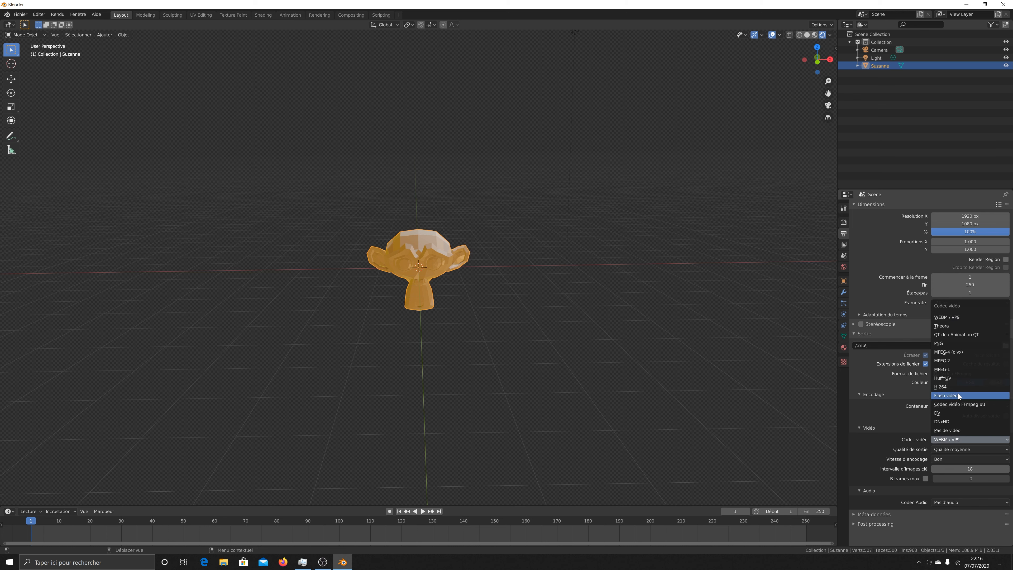
left_click(950, 335)
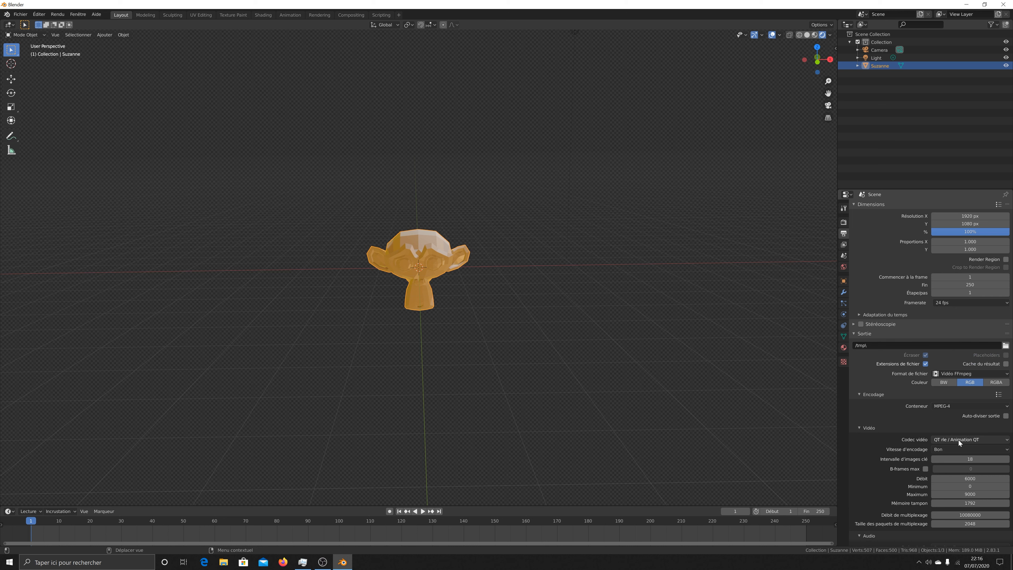
left_click(966, 439)
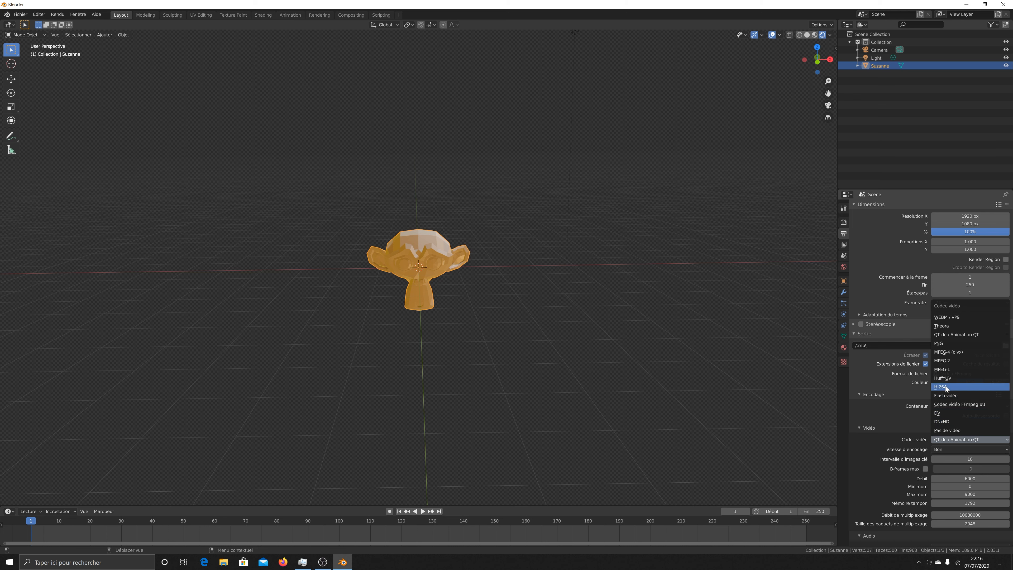
left_click(958, 317)
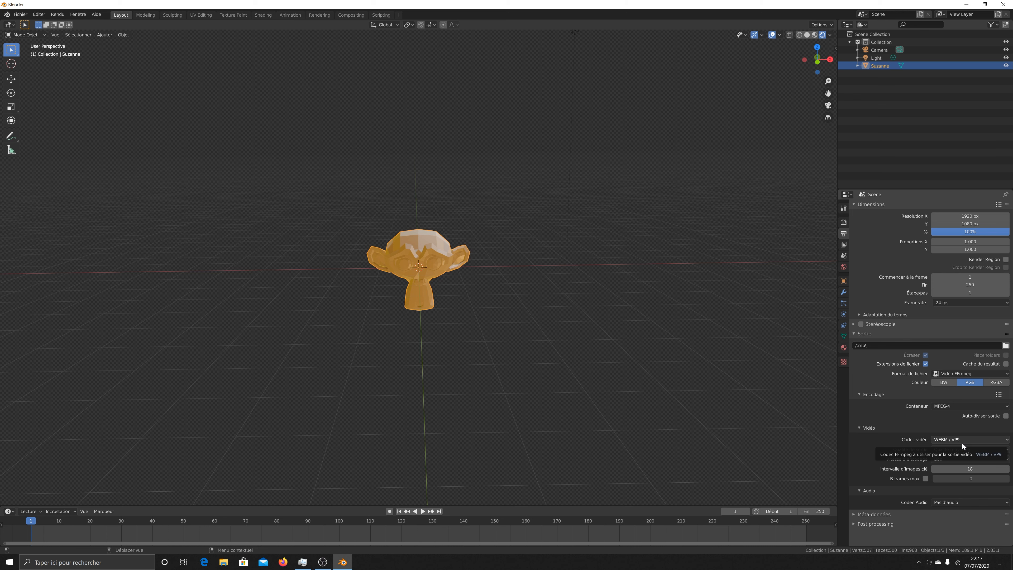
left_click(1005, 382)
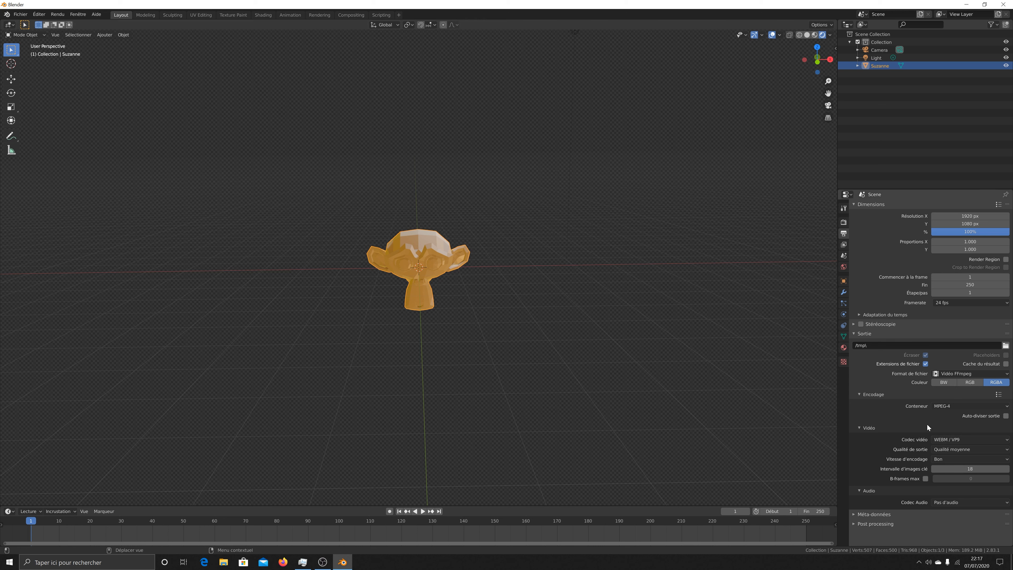
Review the available output quality options for the WEBM / VP9 encoding.
left_click(952, 449)
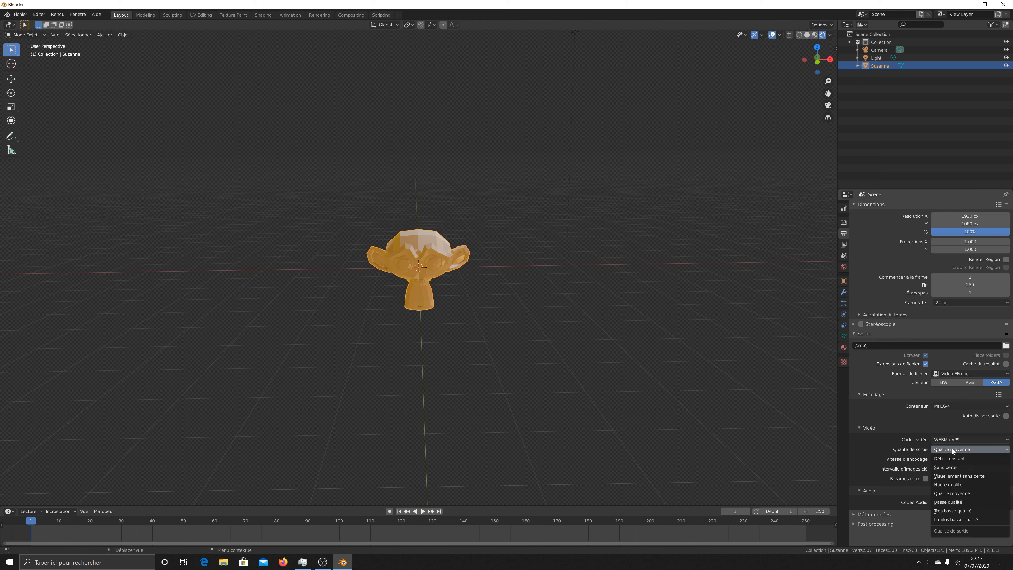
left_click(945, 444)
left_click(945, 449)
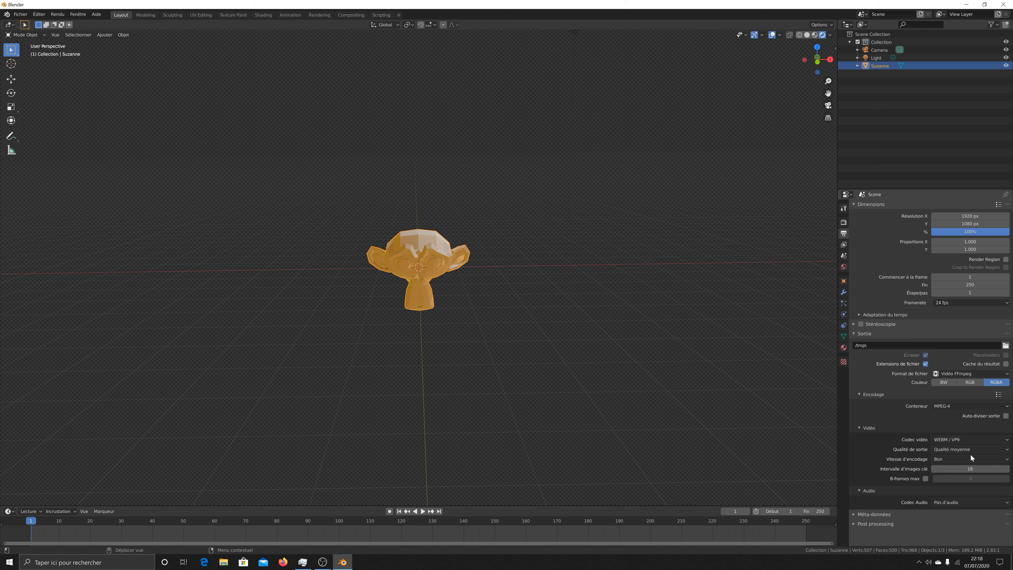
left_click(943, 456)
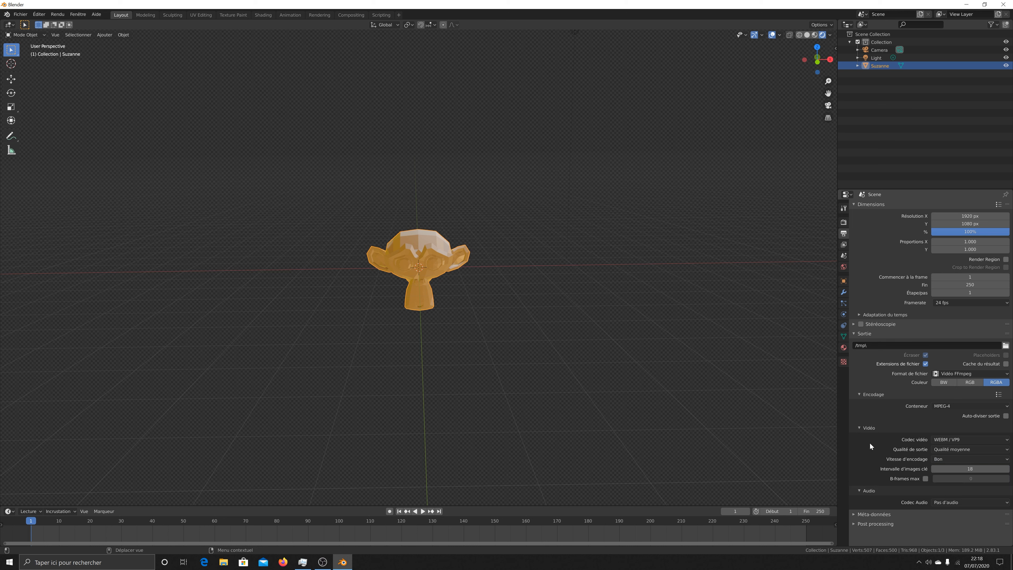
Set the output file format to AVI JPEG and expand the stereoscopy settings.
left_click(963, 375)
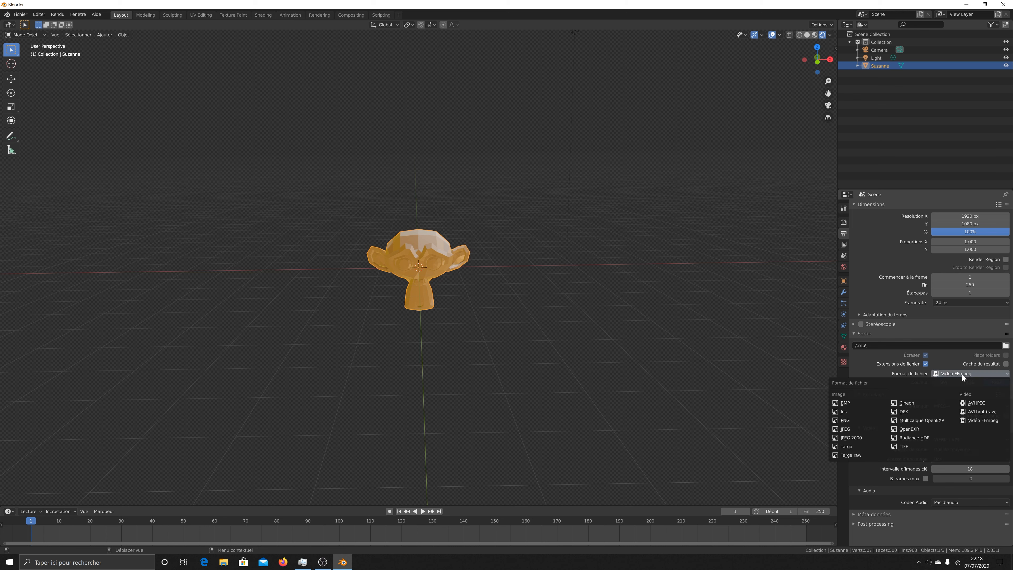
left_click(978, 403)
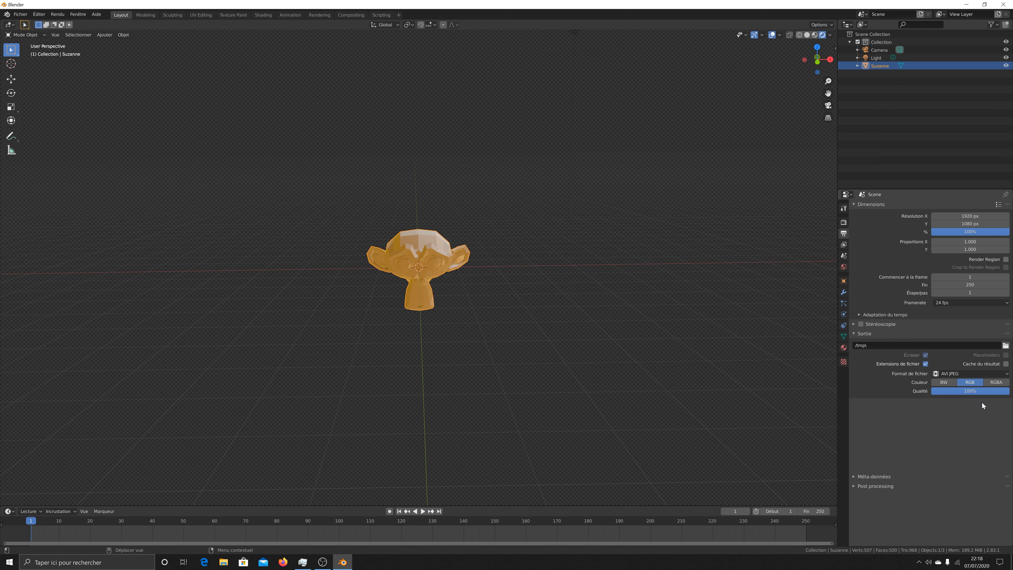
left_click(975, 374)
left_click(853, 324)
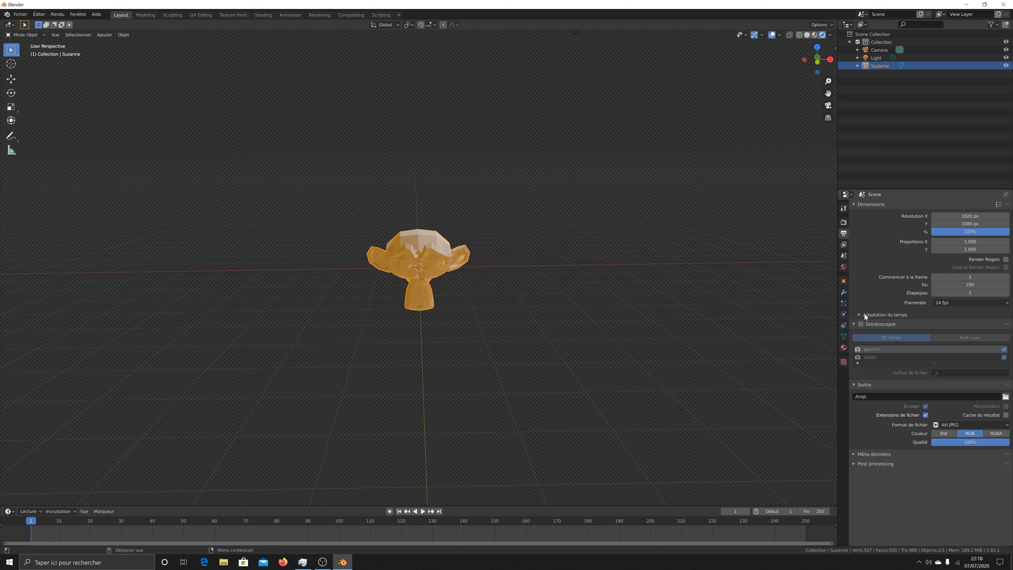
Turn off the transparent film background in the render settings.
left_click(843, 222)
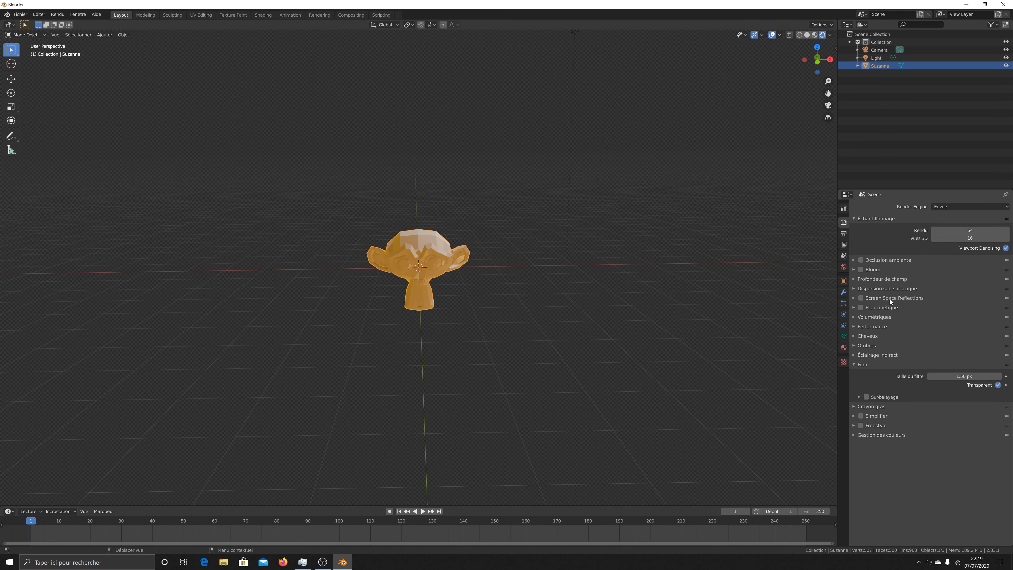
left_click(843, 234)
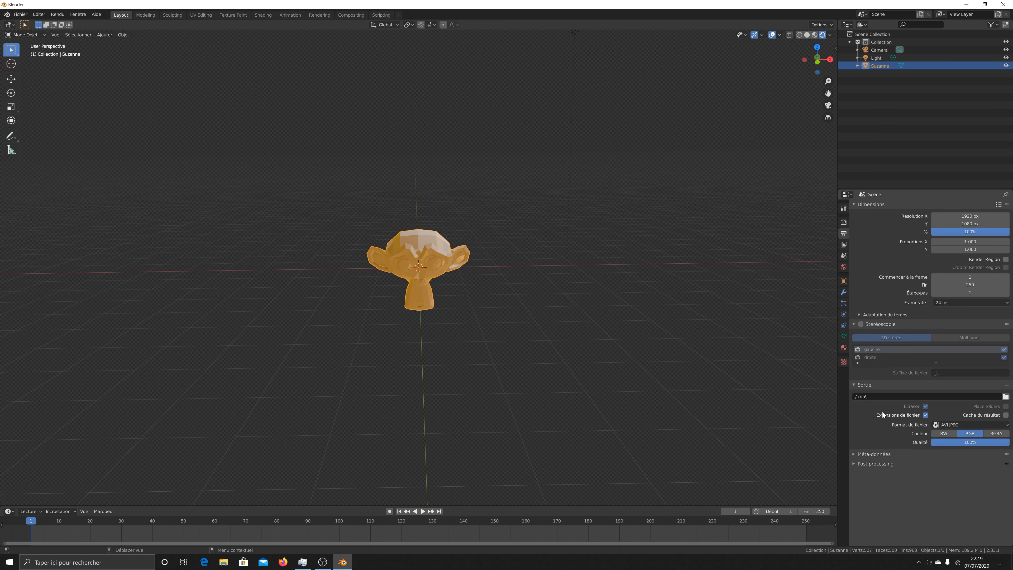
left_click(844, 245)
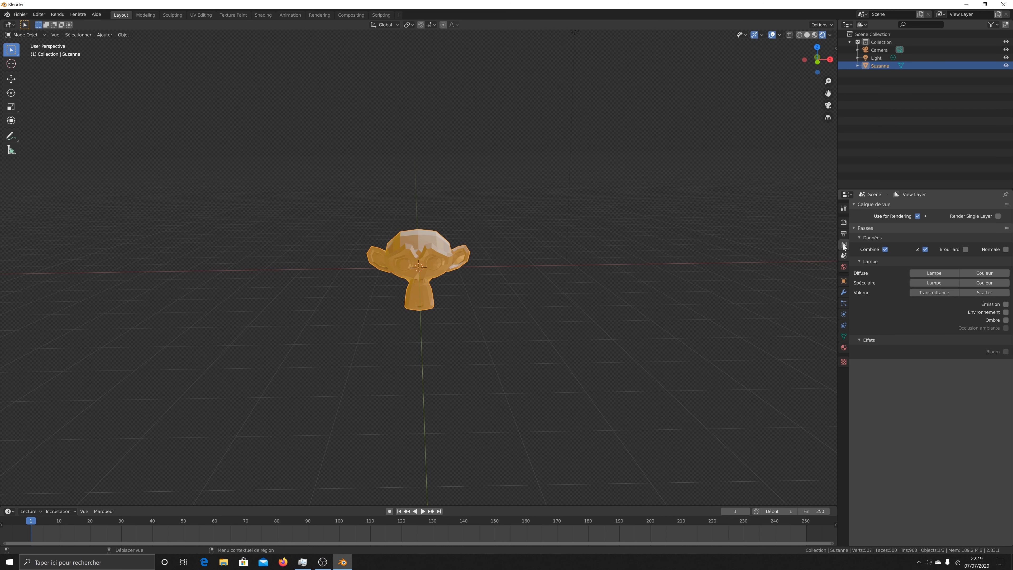
left_click(844, 234)
left_click(844, 222)
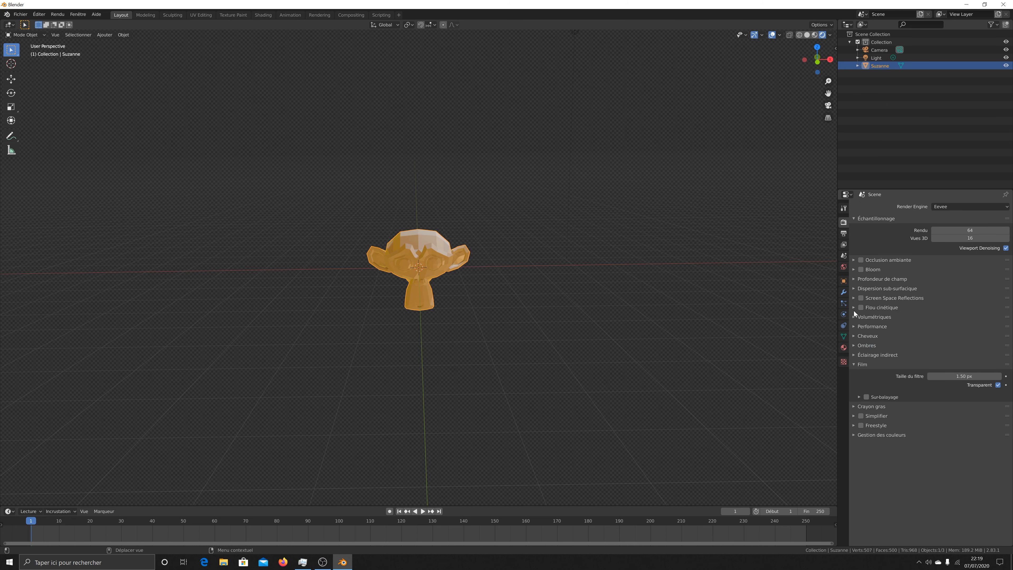
left_click(998, 385)
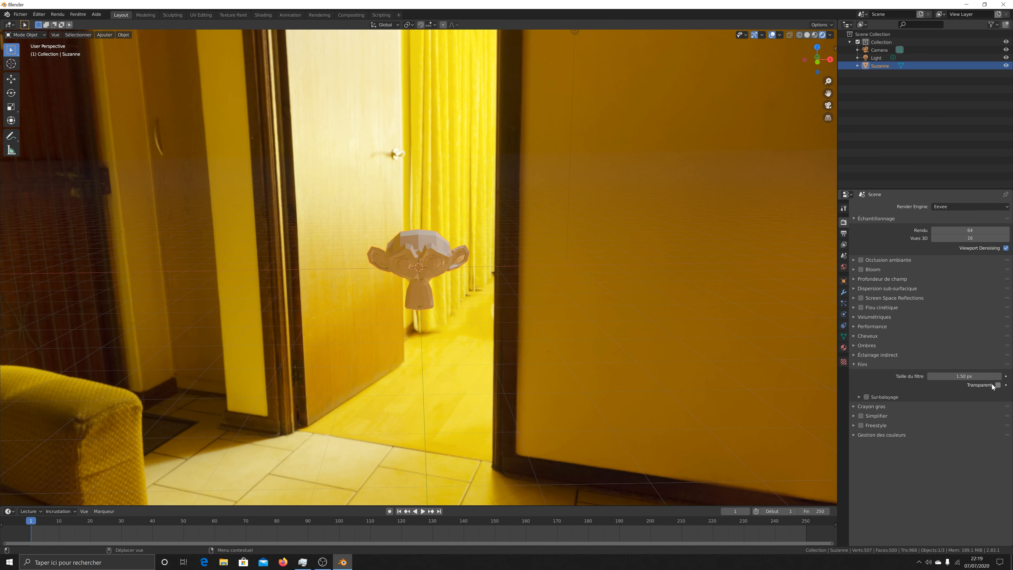
Lock the camera to the view and orbit the camera so it faces the front of the monkey.
mouse_move(811, 62)
left_mouse_down()
mouse_move(771, 63)
mouse_move(808, 62)
left_mouse_up()
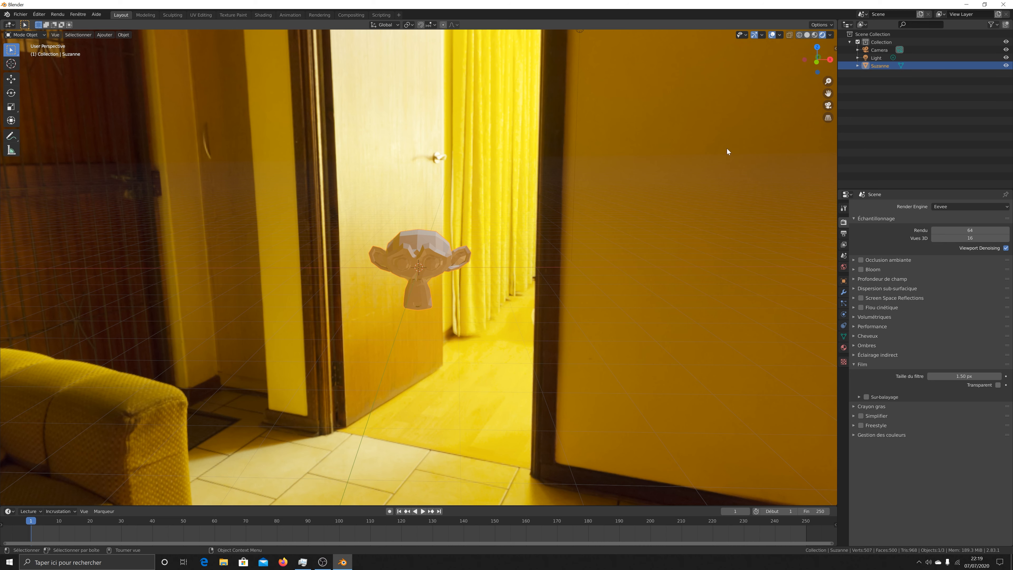
left_click(828, 105)
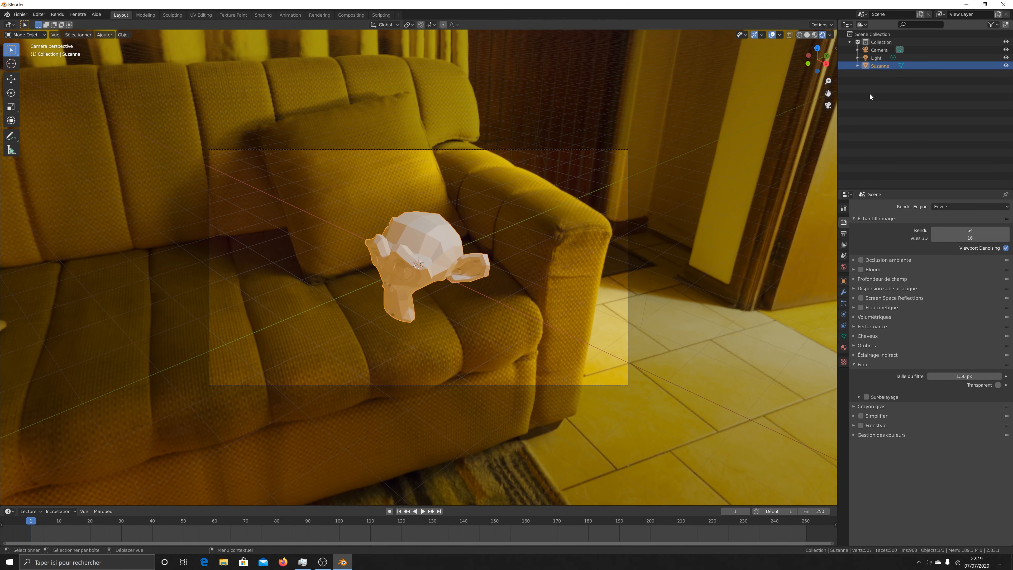
left_click(836, 48)
left_click(833, 85)
left_click(823, 141)
left_click_drag(716, 59, 696, 60)
left_click(833, 102)
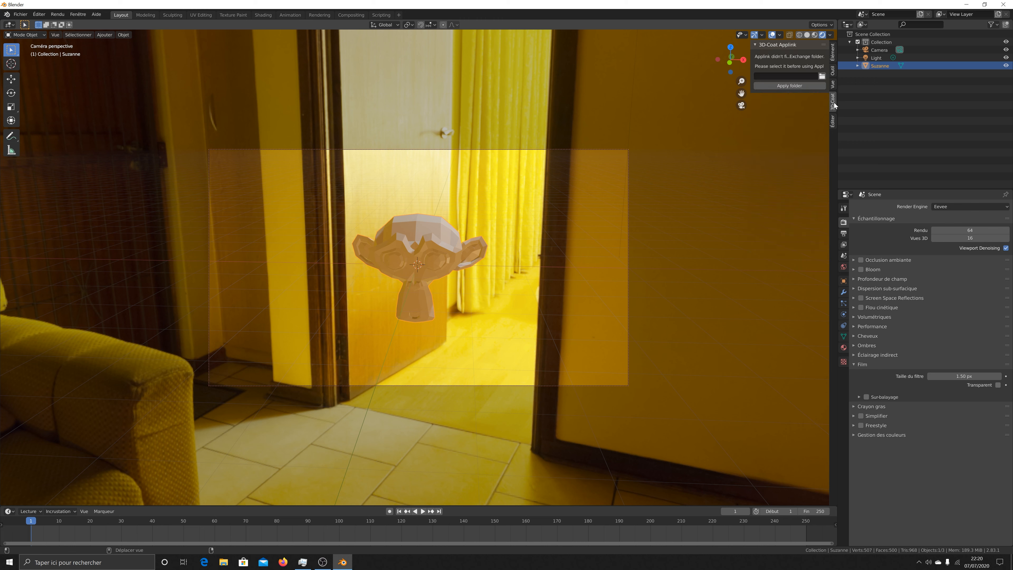
left_click(834, 121)
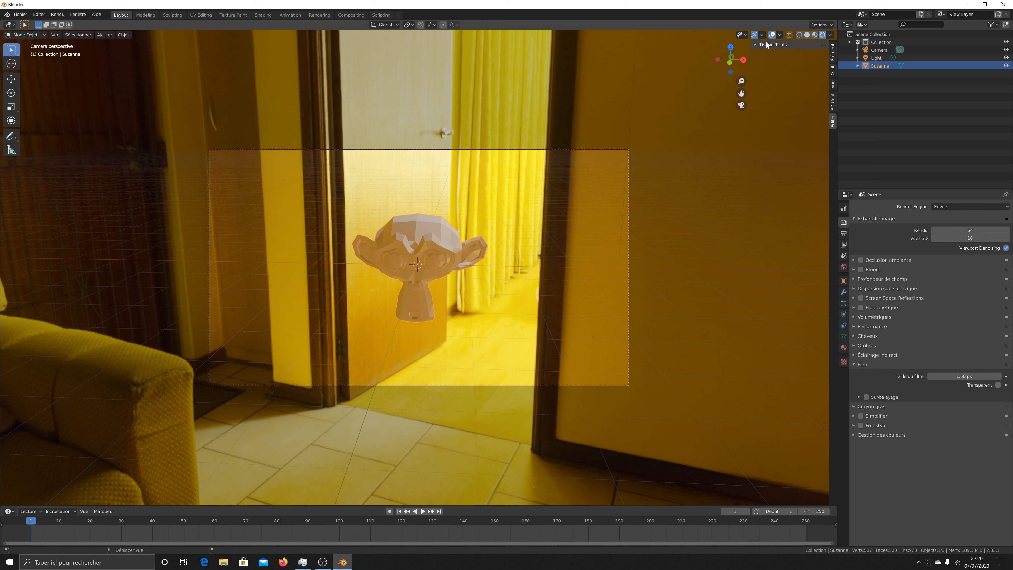
left_click(833, 84)
left_click(20, 14)
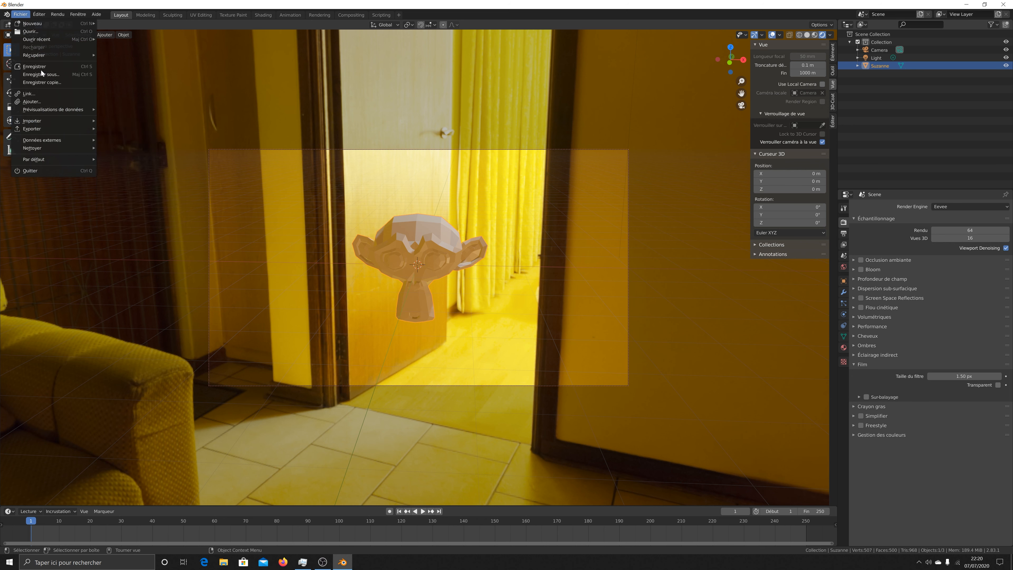
right_click(319, 201)
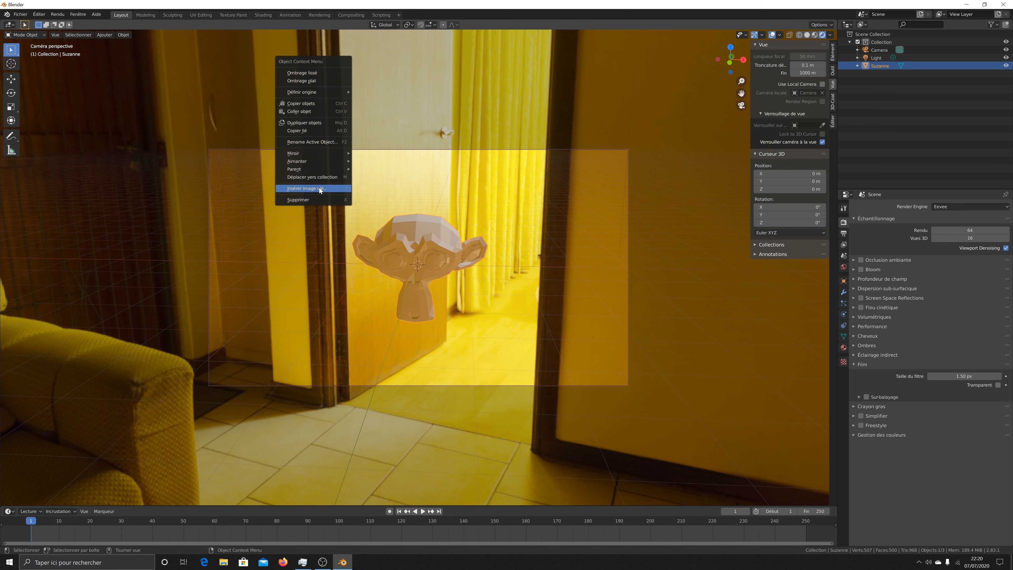
Open the World settings to examine the HDRI environment texture.
left_click(844, 267)
right_click(1008, 323)
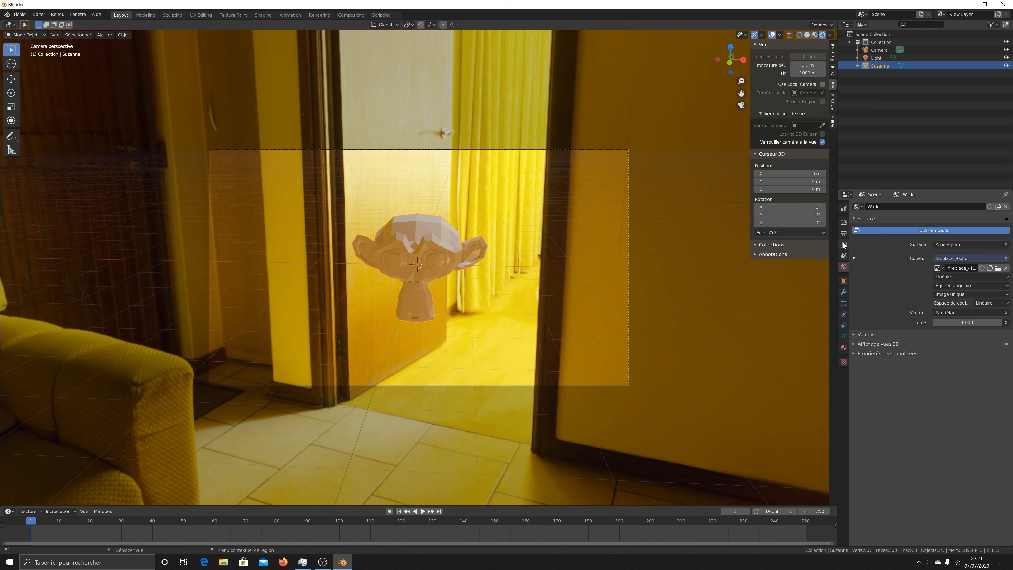
Display the render settings and orbit the locked camera around the monkey to examine it against the HDRI background.
left_click(843, 256)
left_click(843, 224)
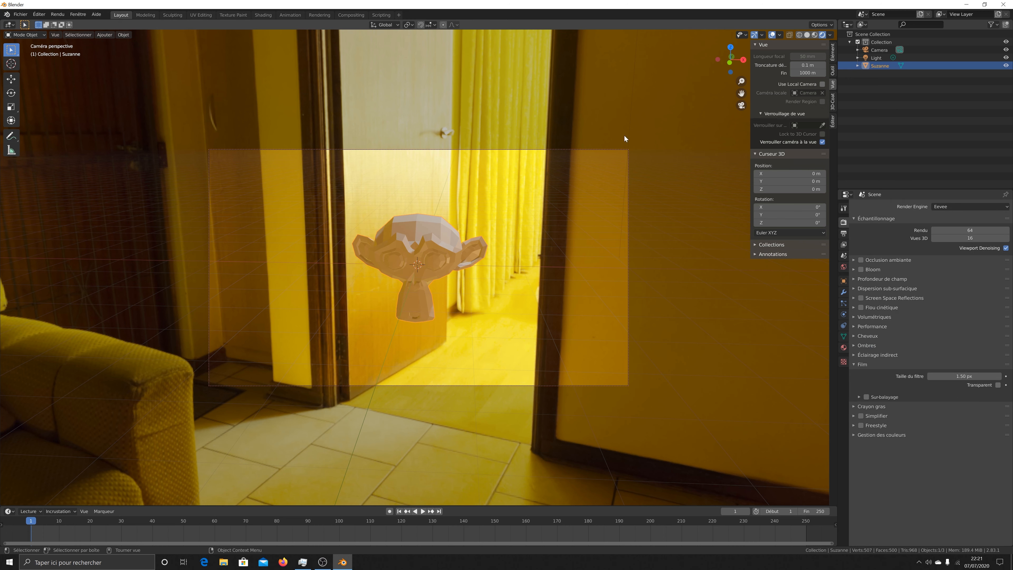
left_click_drag(722, 70, 466, 258)
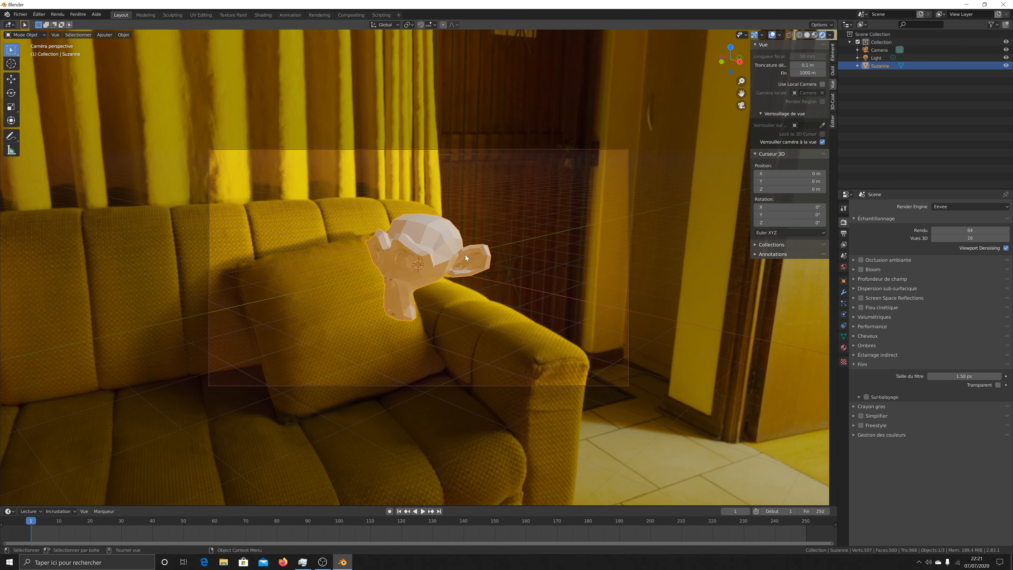
left_click_drag(736, 62, 763, 63)
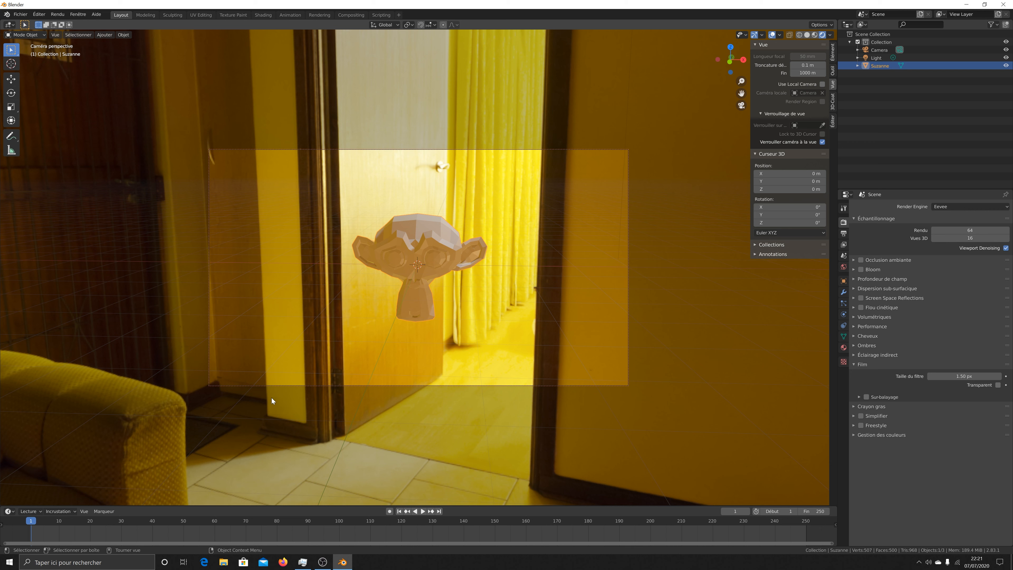
Import the image 10 000 - 8000.jpg from the E: drive as an image plane.
right_click(305, 182)
left_click(105, 35)
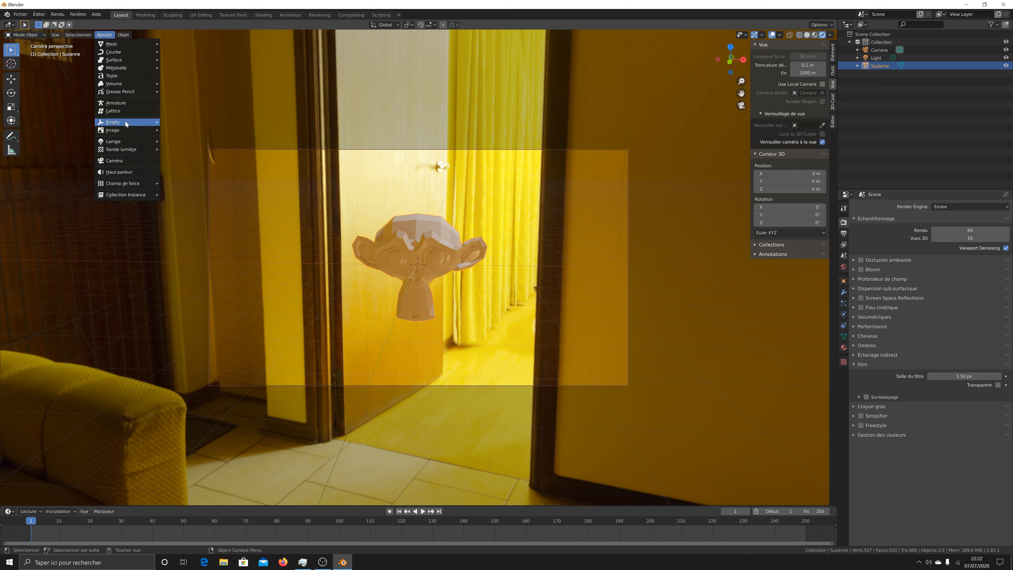
mouse_move(127, 131)
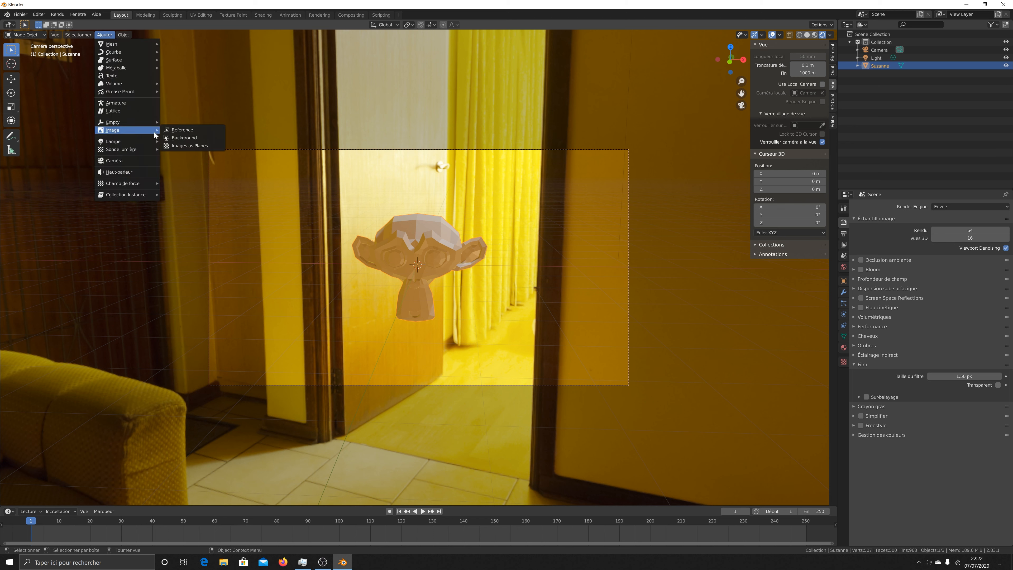
left_click(189, 145)
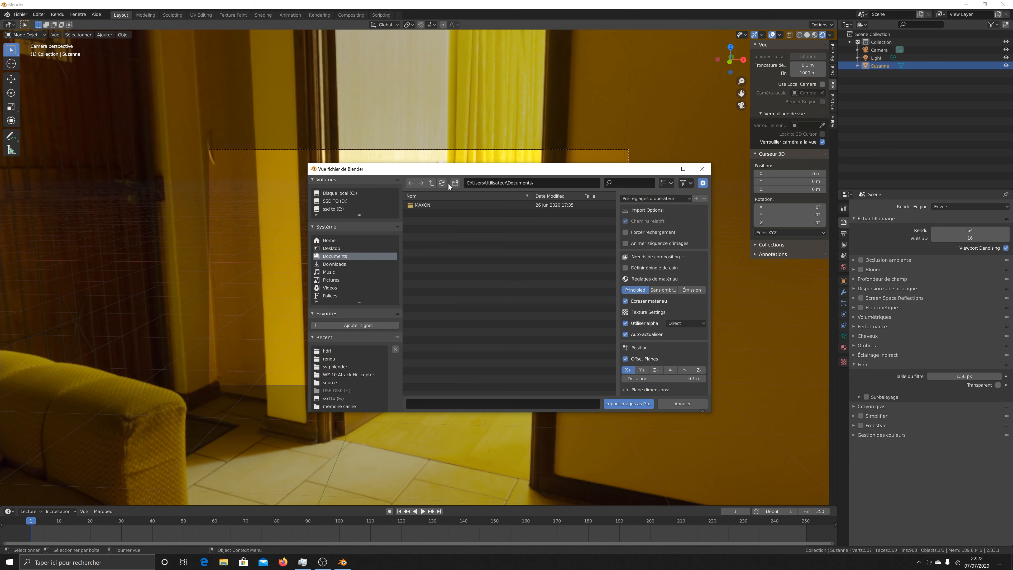
left_click(333, 209)
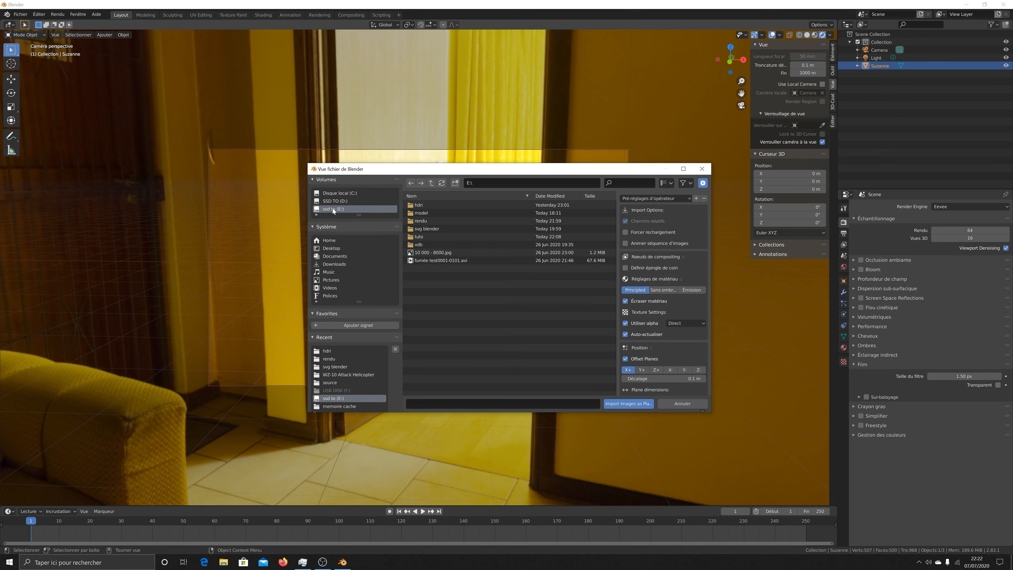
double_click(429, 253)
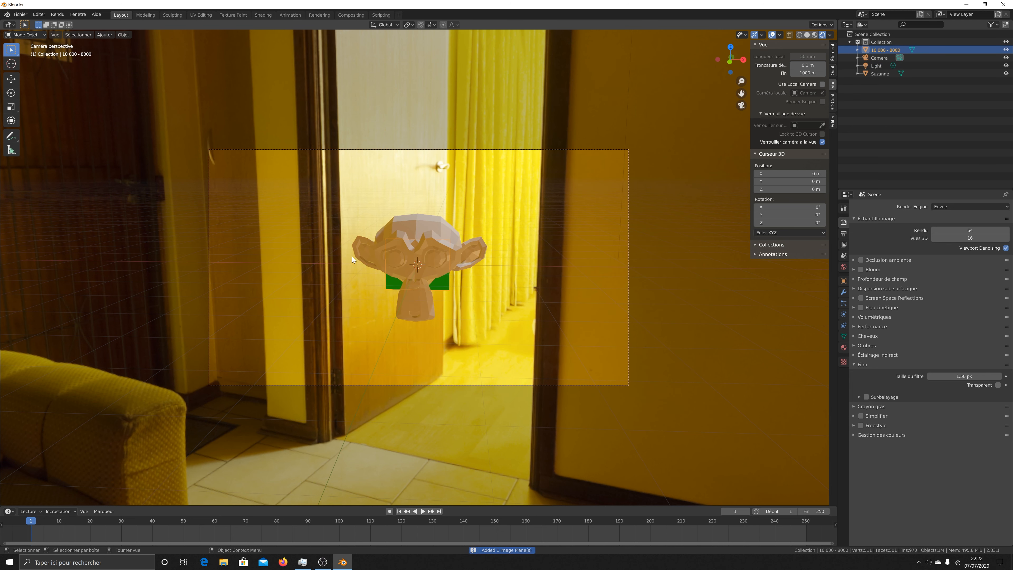
Unlock the camera from the view and scale the green image plane uniformly to about 7.8.
left_click(823, 142)
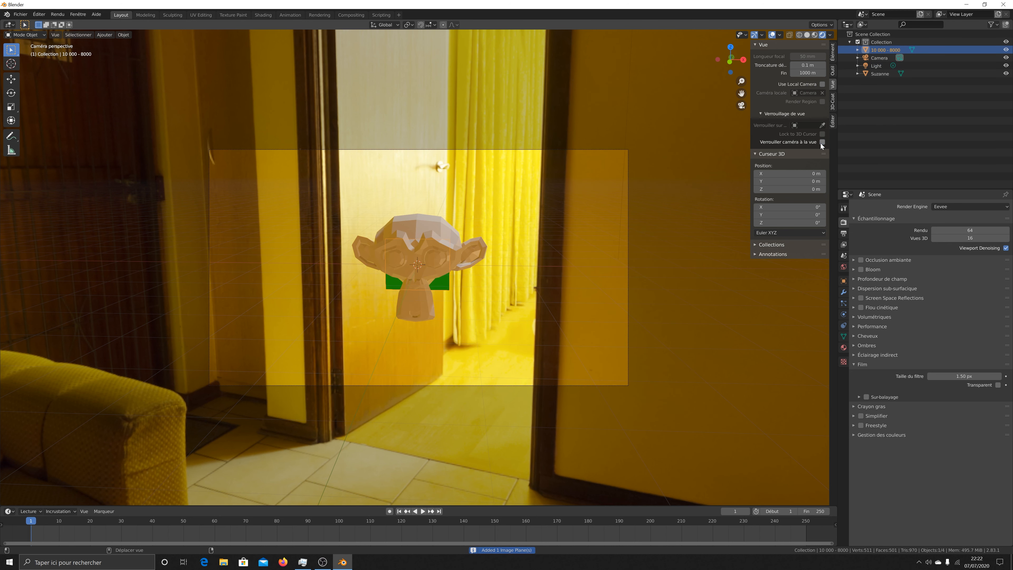
left_click(11, 79)
left_click(12, 106)
key("s")
left_click(644, 261)
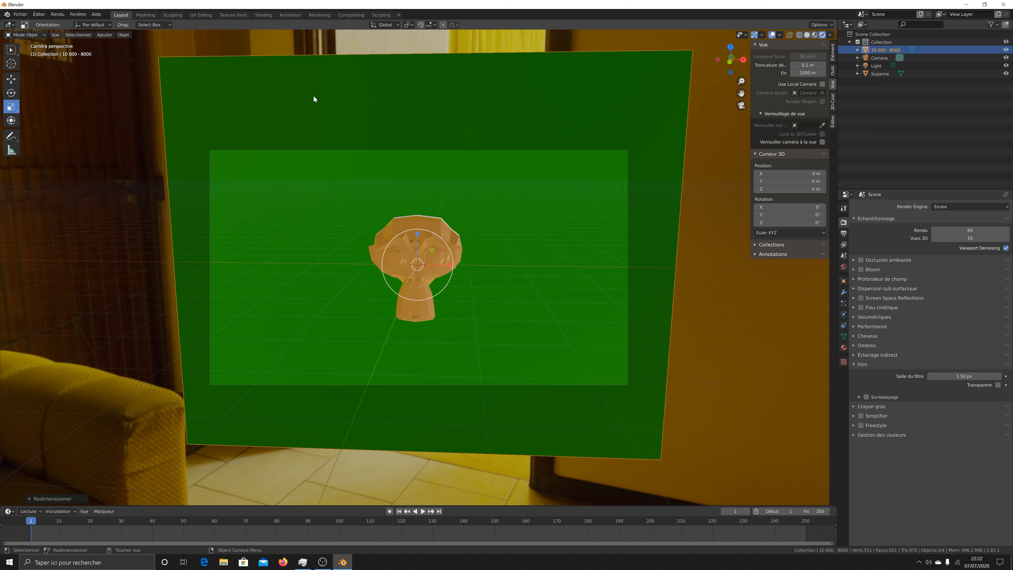
Place the green plane behind the monkey at Y 2.74 m, Z -0.35 m, rotated 1.1° on Y and -4° on Z, and widen it to about 14 m.
left_click(833, 53)
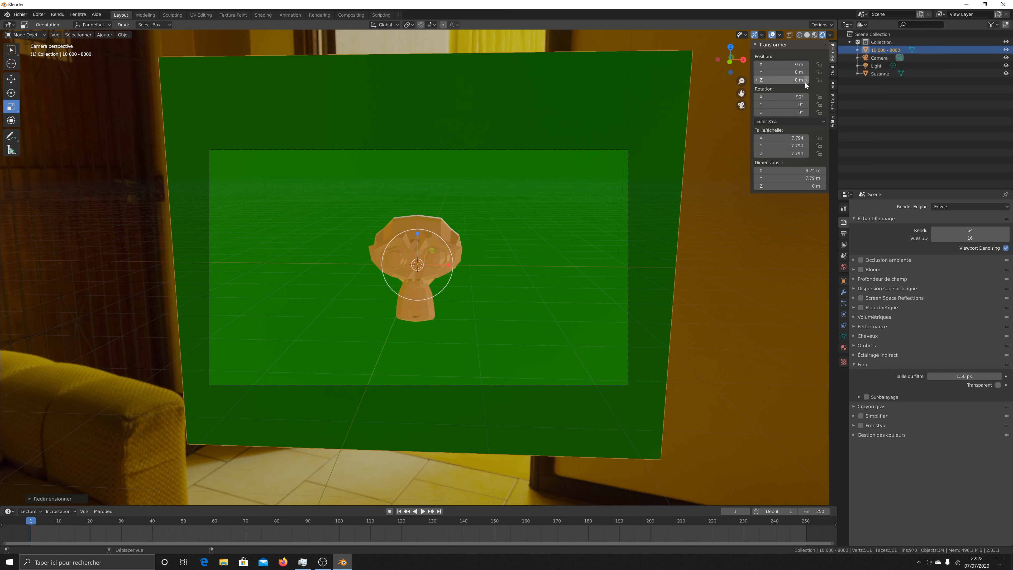
left_click_drag(782, 80, 812, 72)
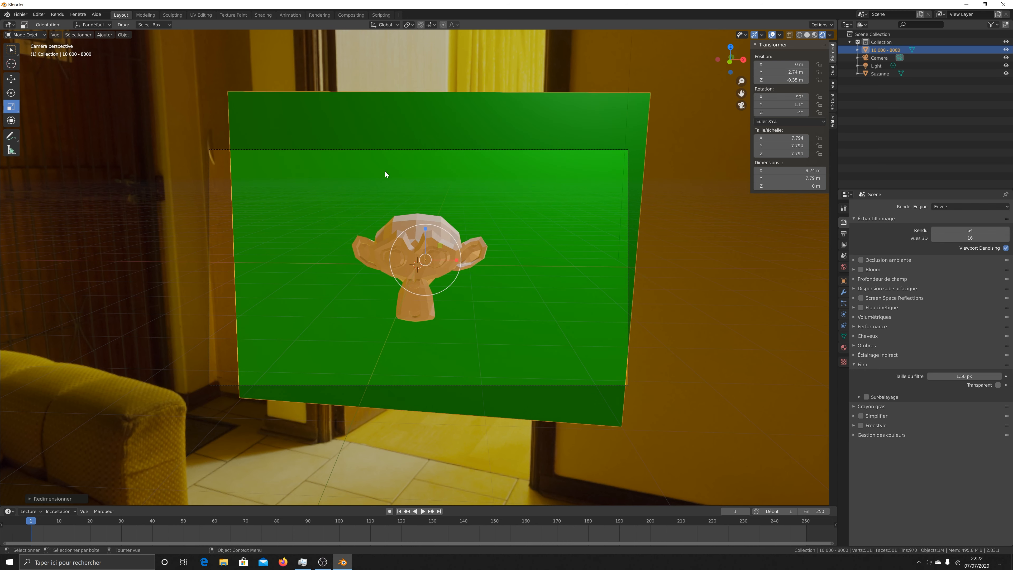
left_click_drag(457, 260, 474, 261)
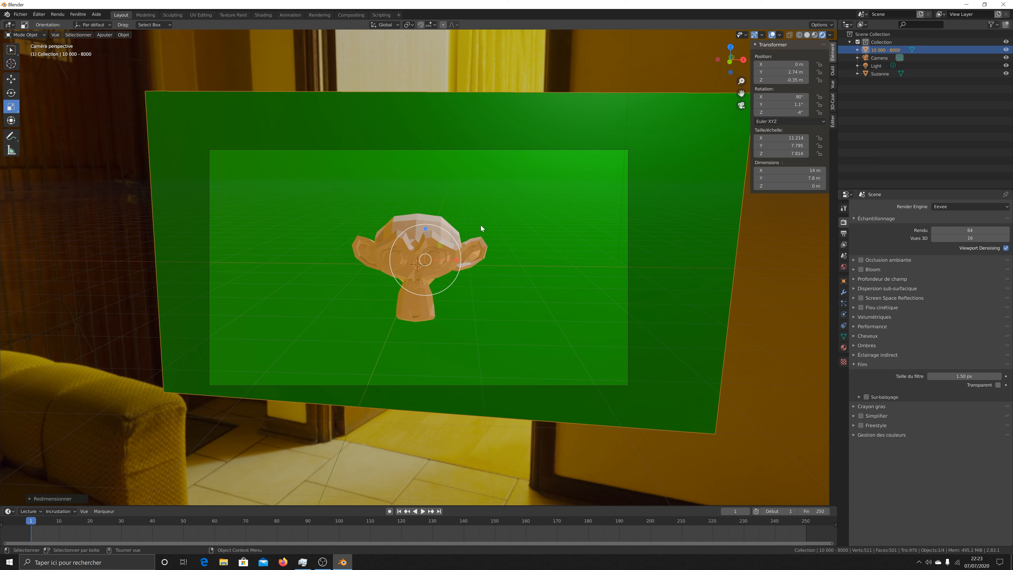
Give the monkey a new material with metallic 1.000, specular 0.000 and roughness 0.000.
left_click_drag(730, 61, 761, 63)
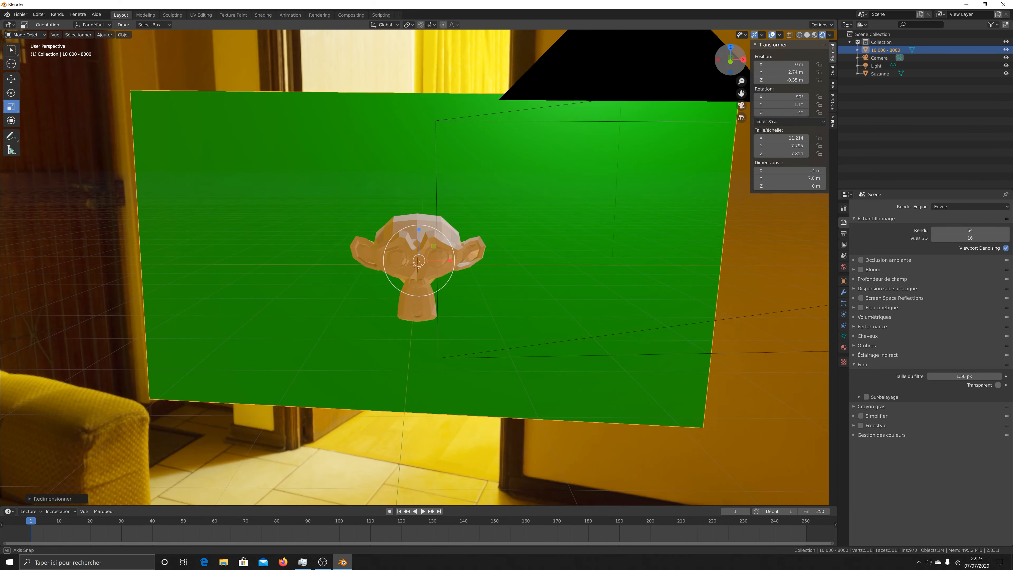
left_click(386, 225)
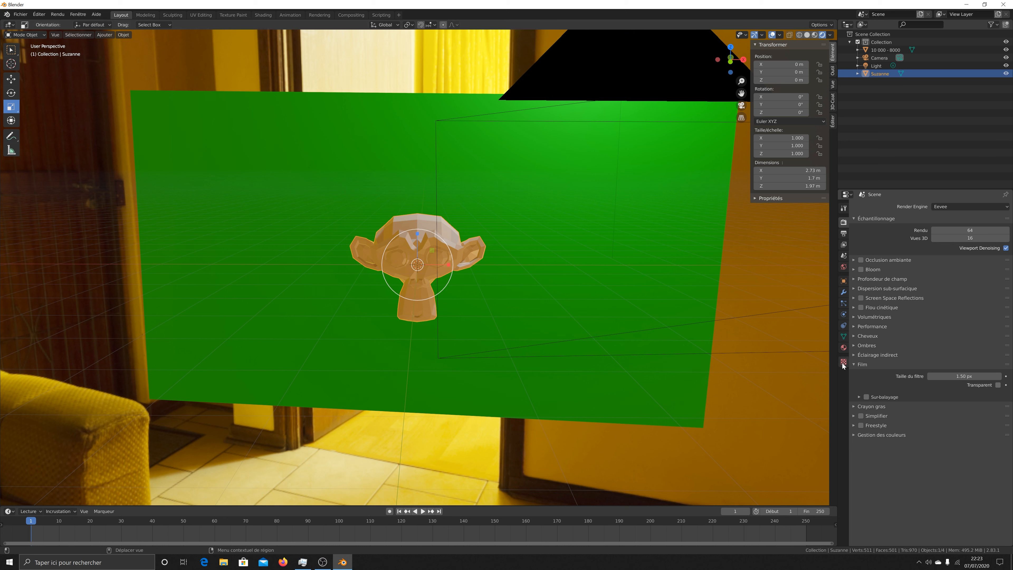
left_click(844, 347)
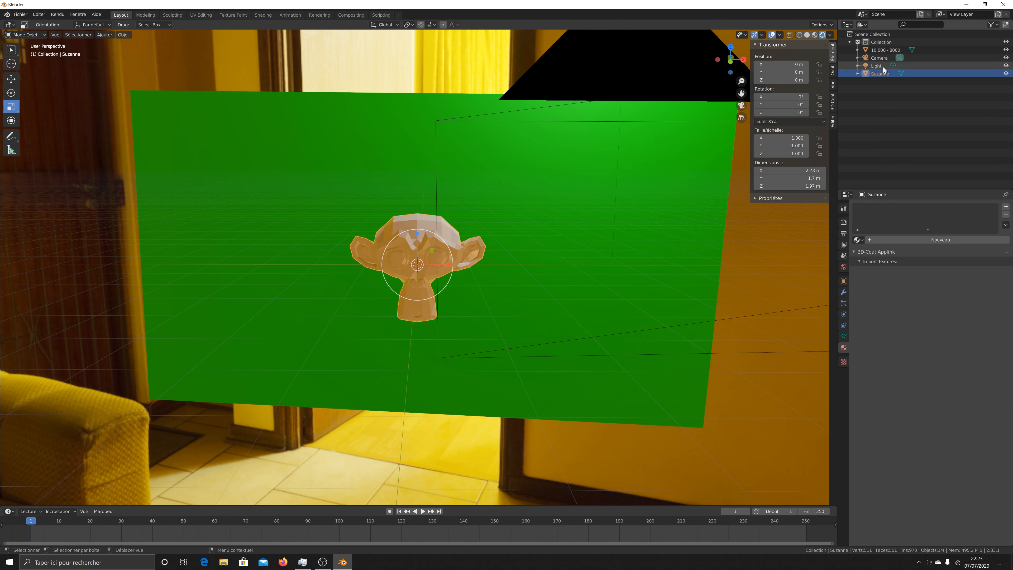
left_click(863, 261)
left_click(891, 241)
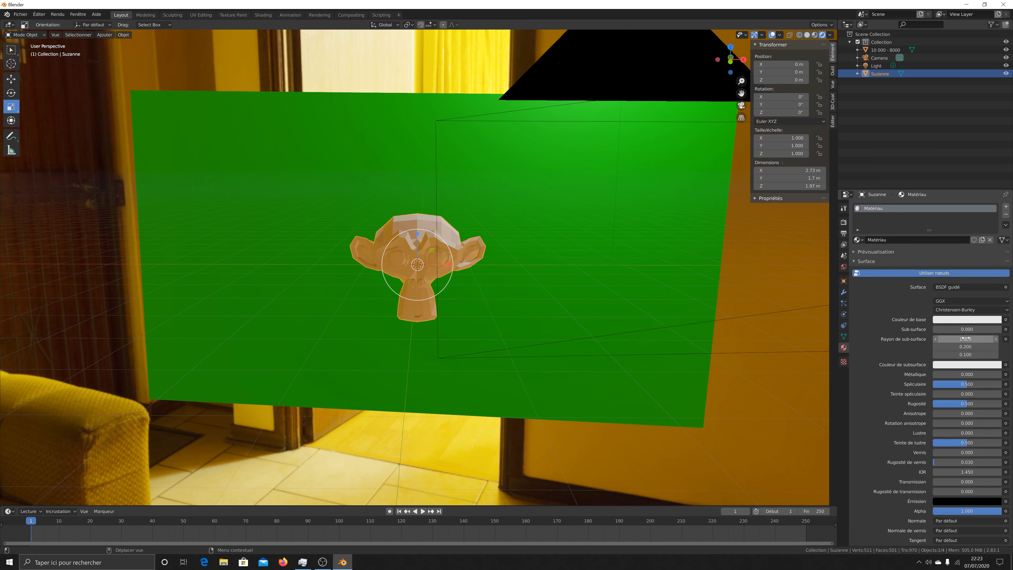
left_click_drag(958, 374, 1000, 374)
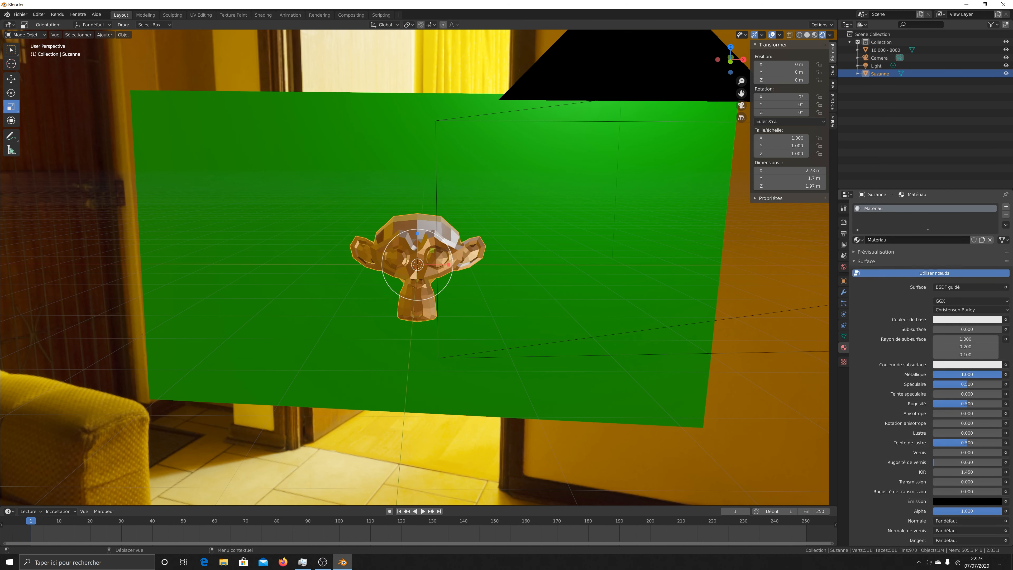
left_click_drag(971, 385, 933, 405)
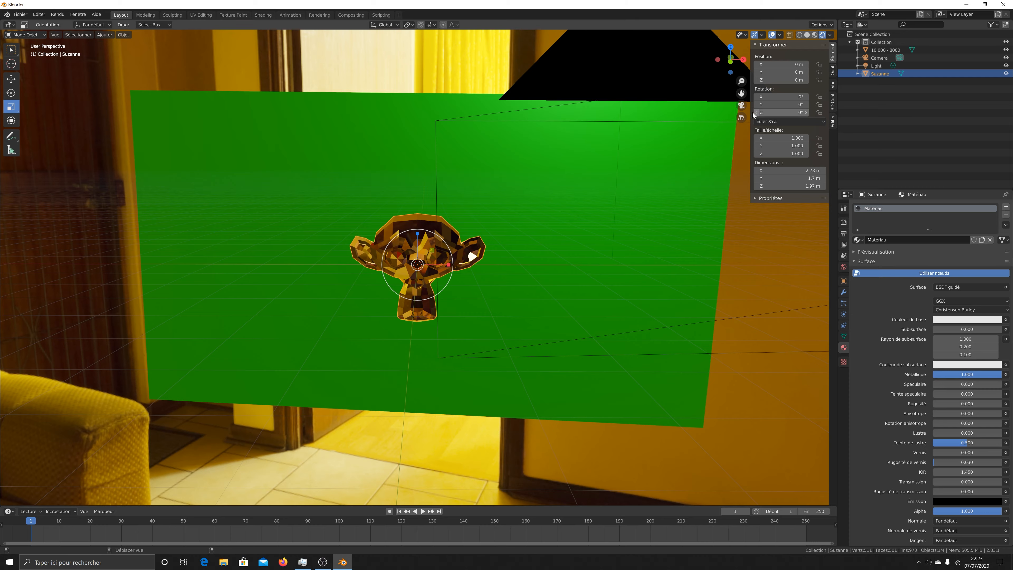
Change the monkey material's surface shader to BSDF verre (glass).
mouse_move(731, 60)
left_mouse_down()
mouse_move(679, 62)
mouse_move(922, 59)
mouse_move(730, 60)
left_mouse_up()
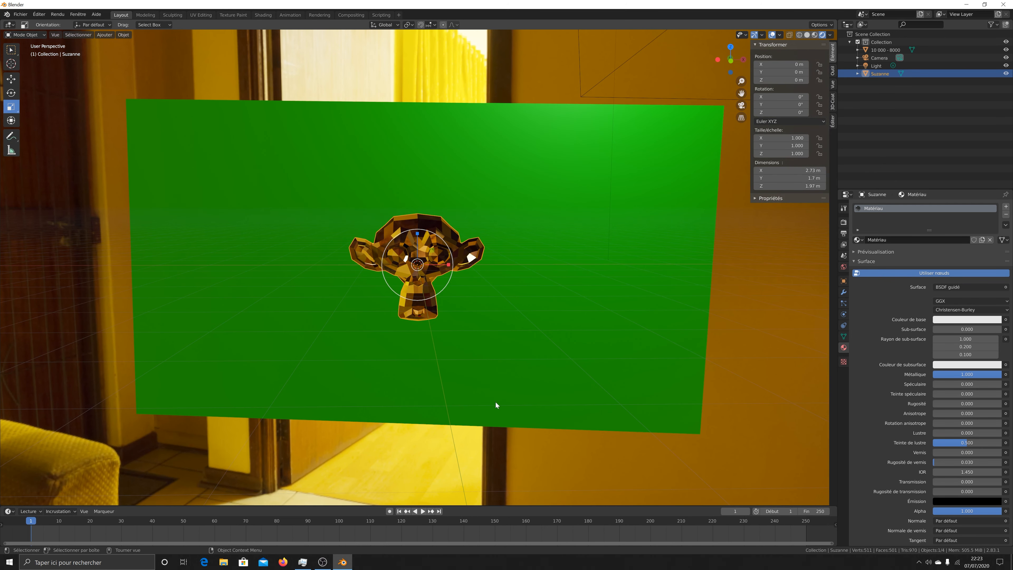
left_click(963, 321)
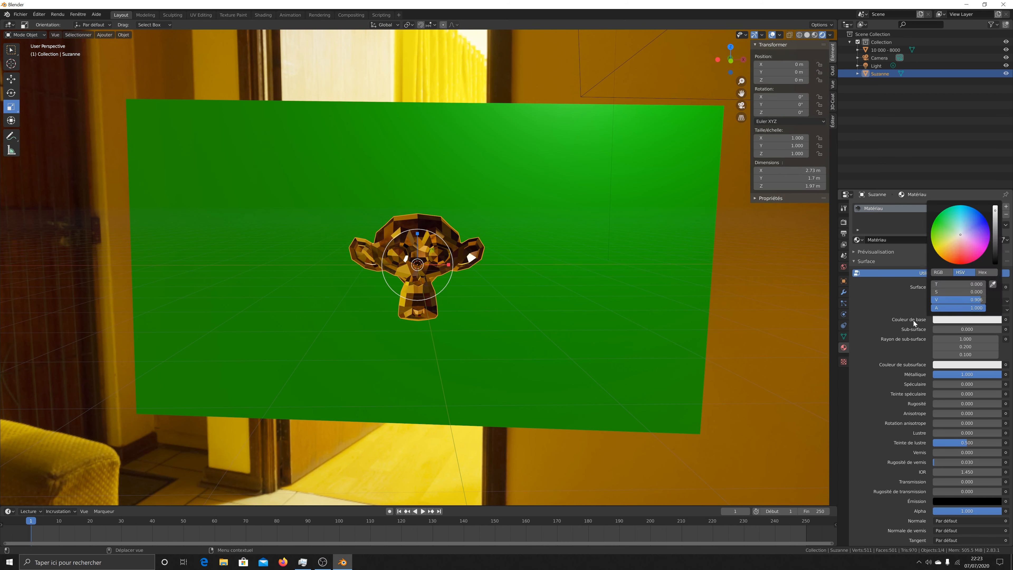
left_click(966, 287)
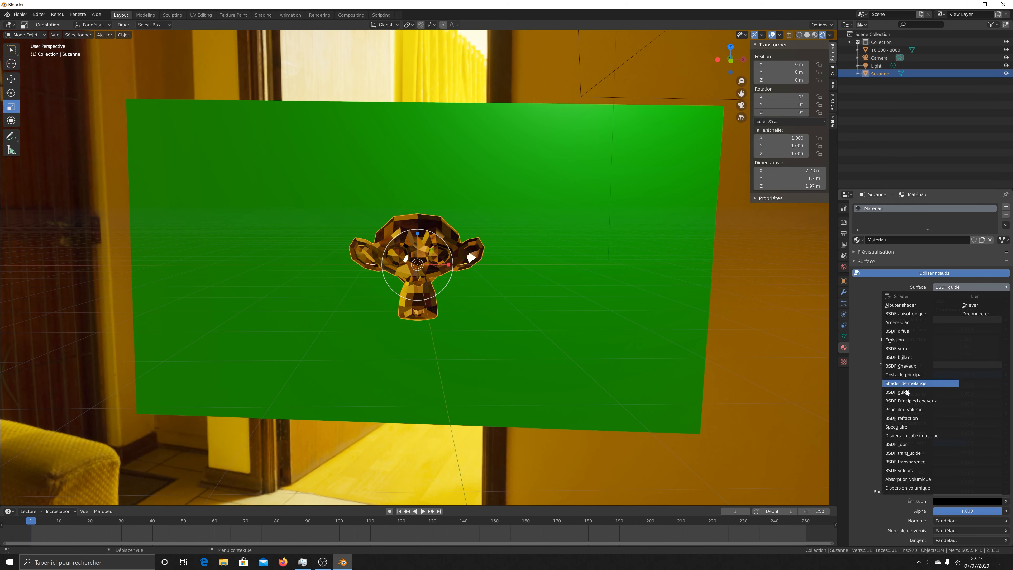
left_click(905, 347)
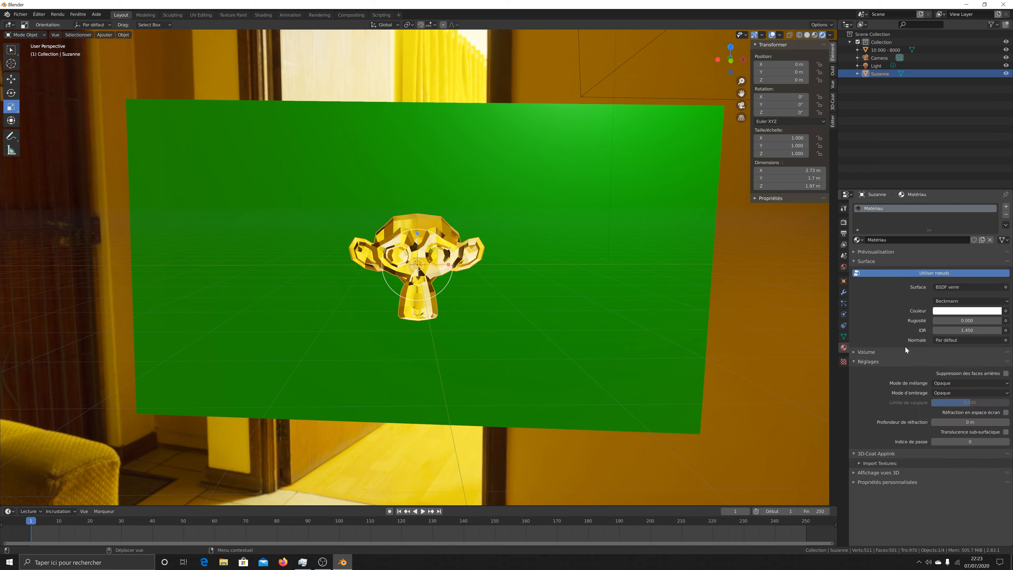
Compare the camera view with orbited views to examine the monkey's HDRI reflections in front of the green plane.
left_click_drag(731, 59, 822, 60)
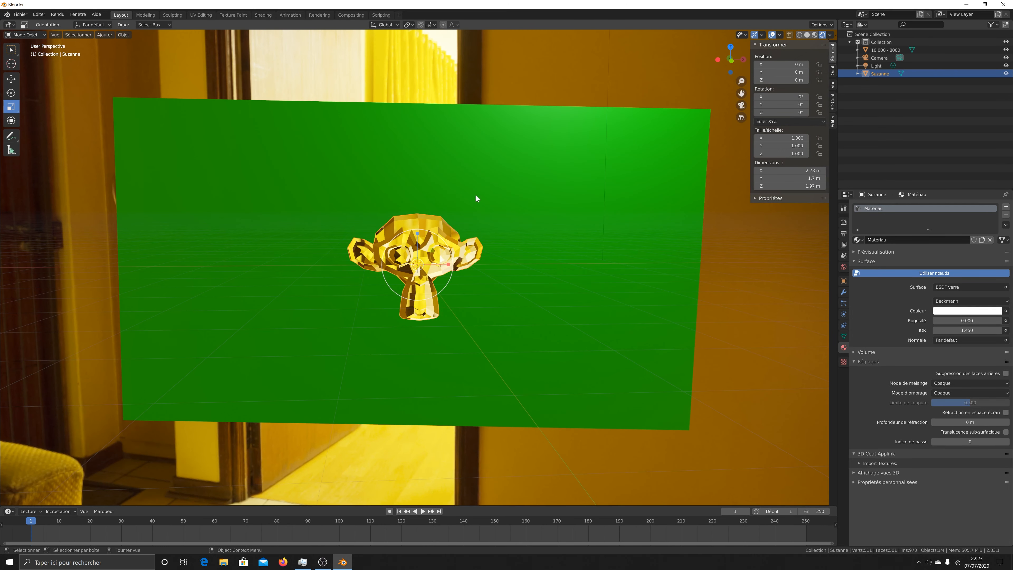
left_click(742, 105)
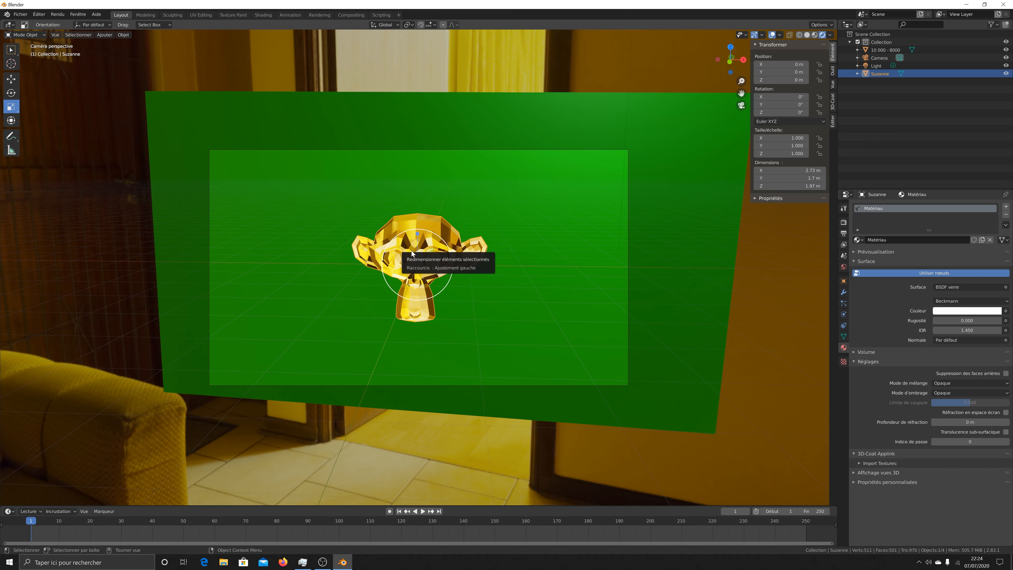
left_click_drag(724, 60, 484, 250)
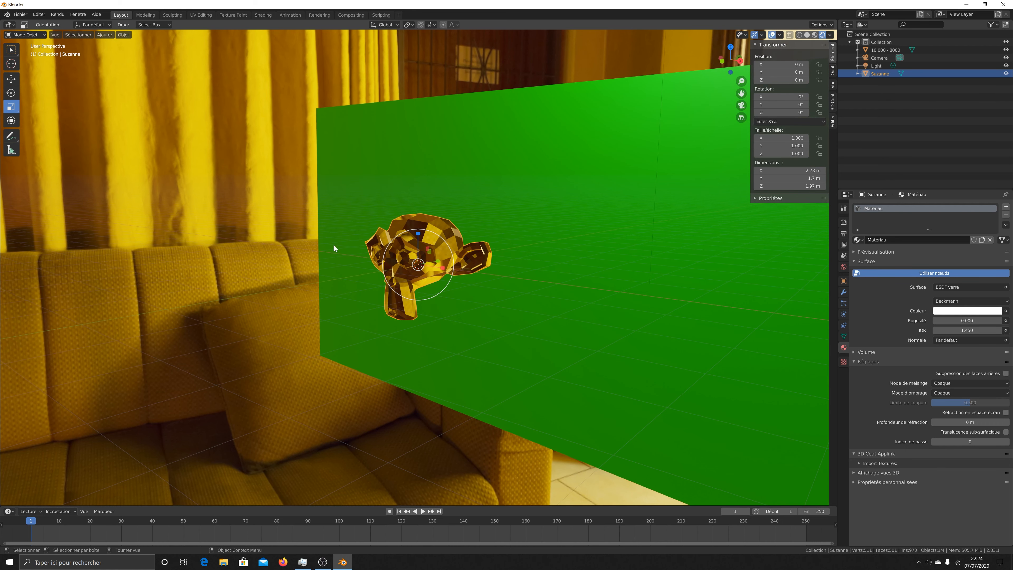
left_click_drag(730, 60, 673, 99)
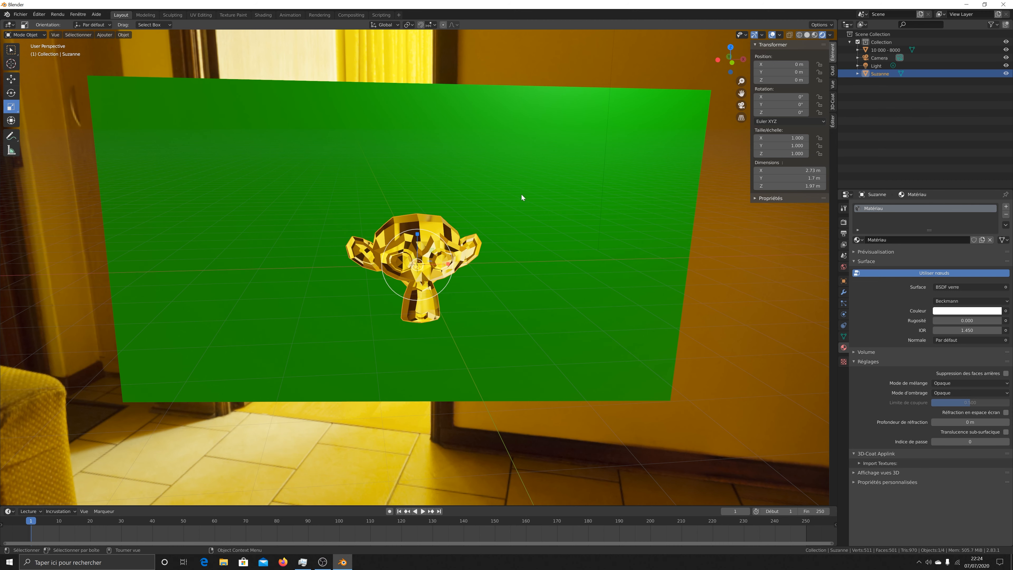
mouse_move(730, 60)
left_mouse_down()
mouse_move(730, 48)
mouse_move(718, 50)
left_mouse_up()
Select the green image plane and display the output settings to review the resolution and file format.
left_click(430, 222)
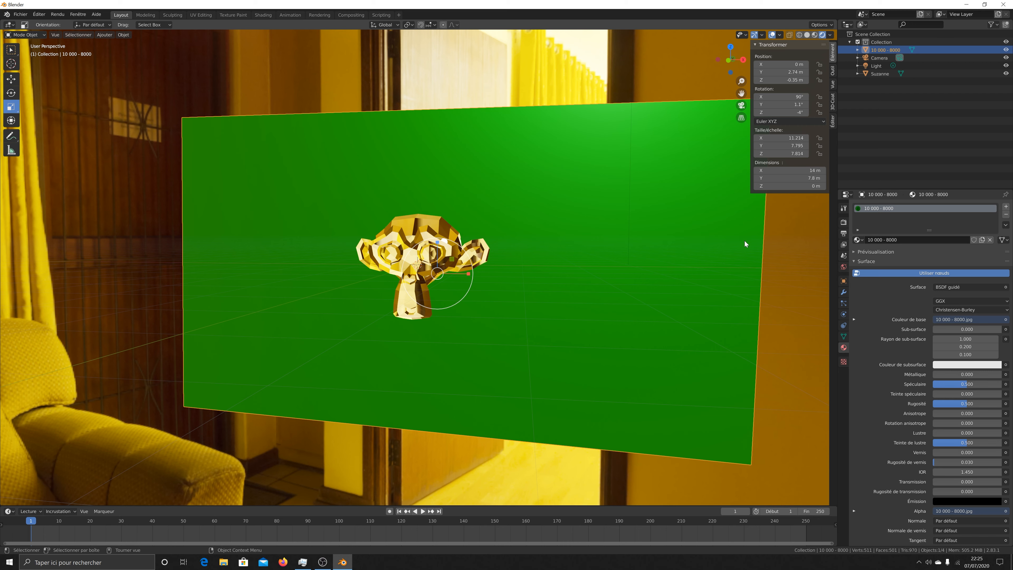
left_click(844, 233)
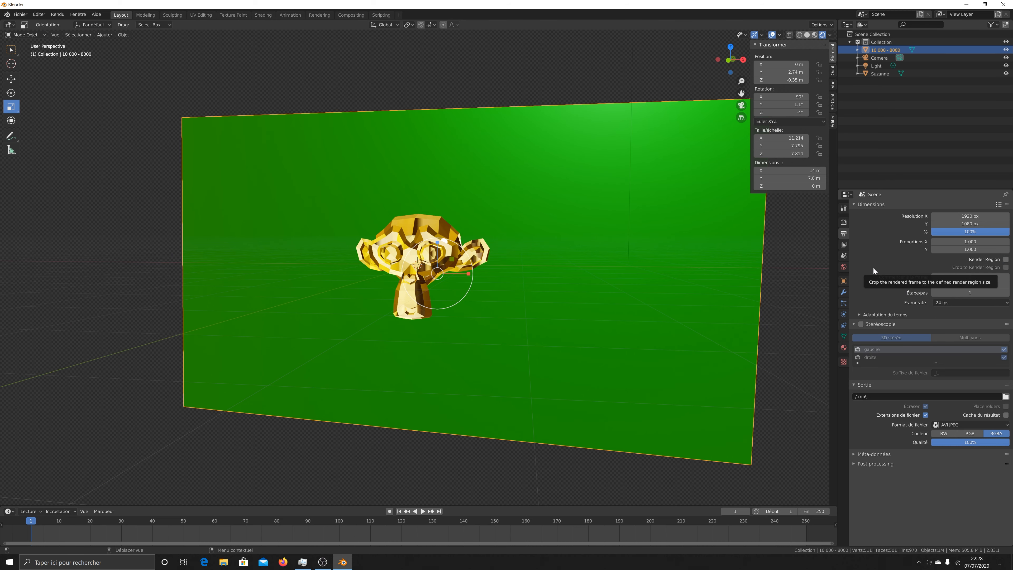
left_click(320, 563)
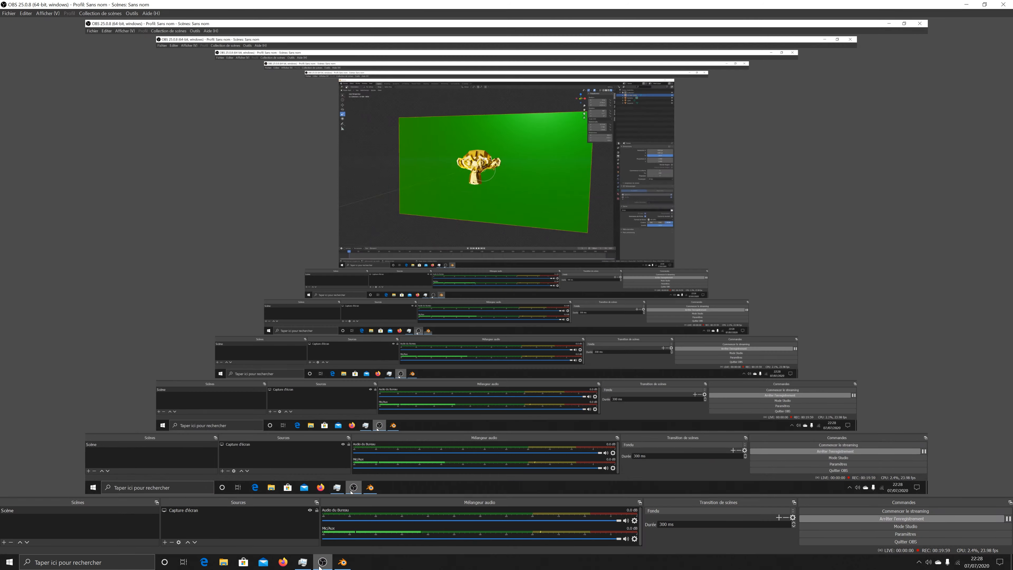